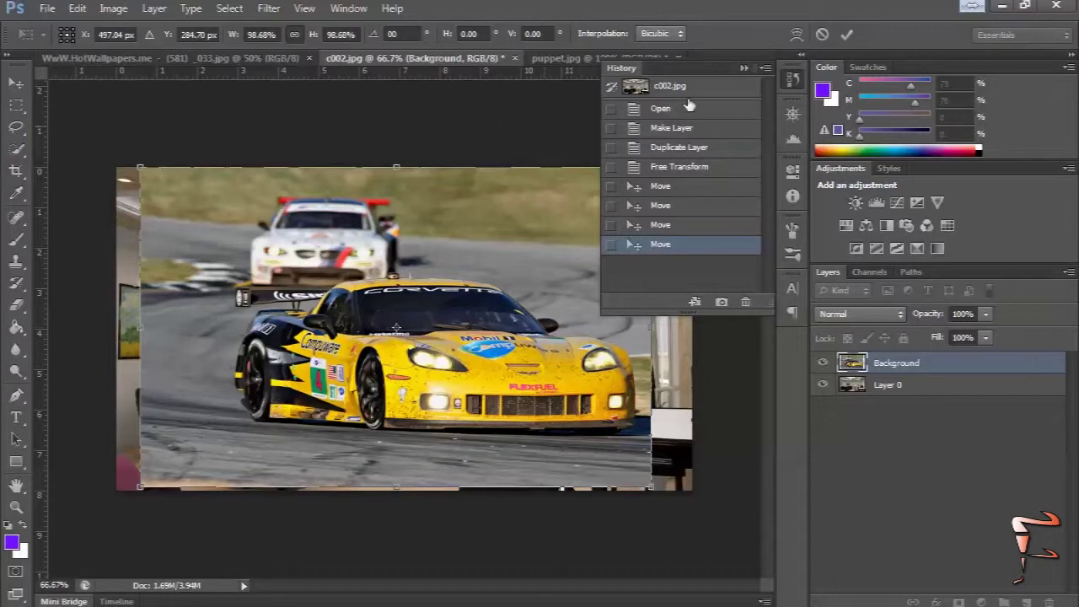
- Switch the race car photo's free transform into warp mode
left_click(797, 35)
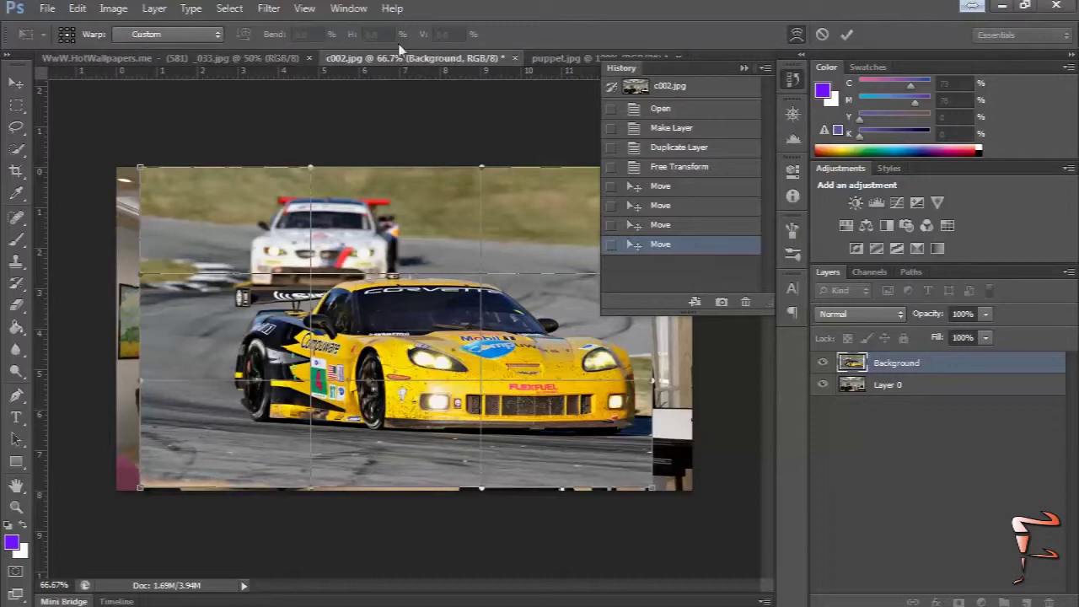
- Preview the Arc, Arc Lower and Arc Upper warp presets on the car photo
left_click(178, 37)
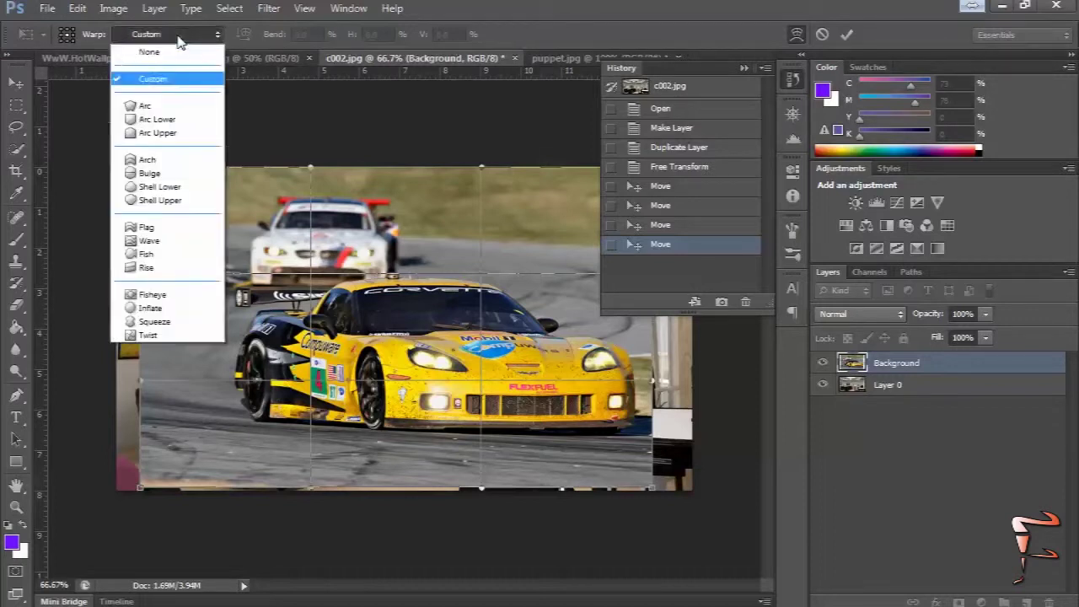
left_click(165, 109)
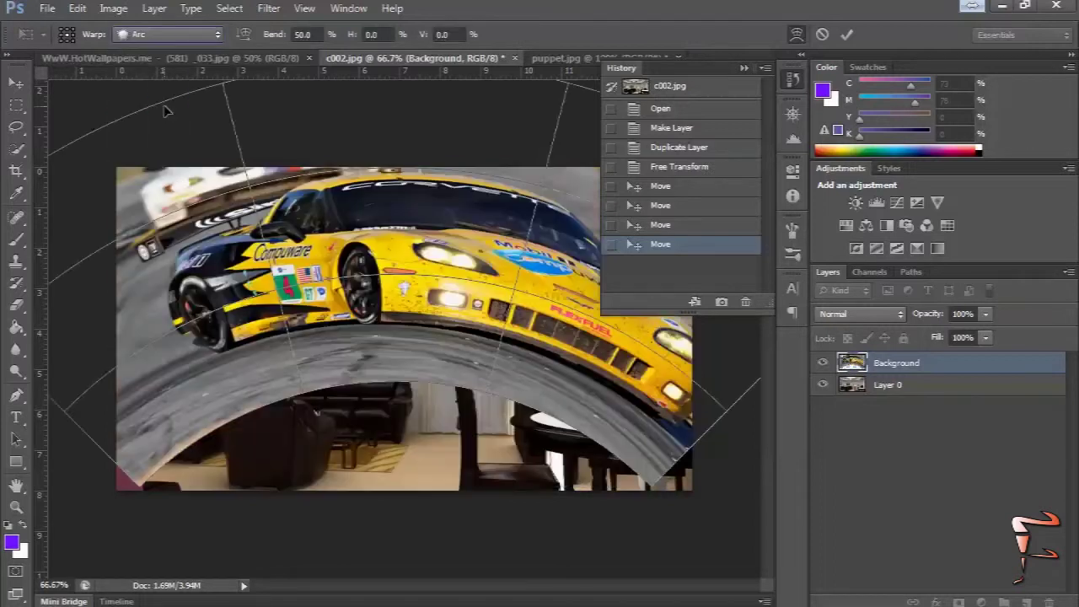
left_click(181, 36)
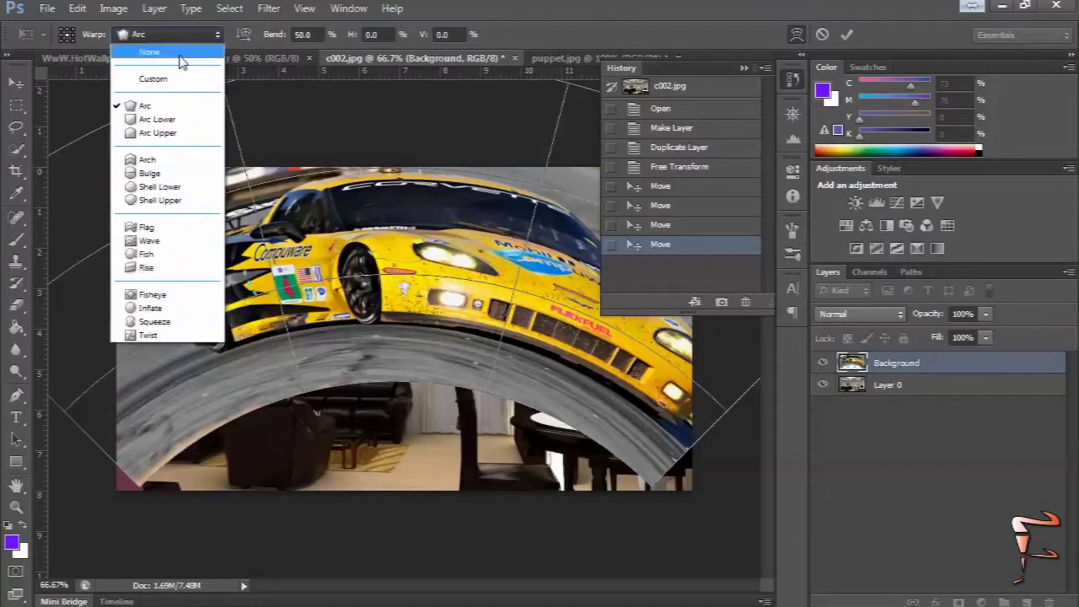
left_click(169, 115)
left_click(173, 35)
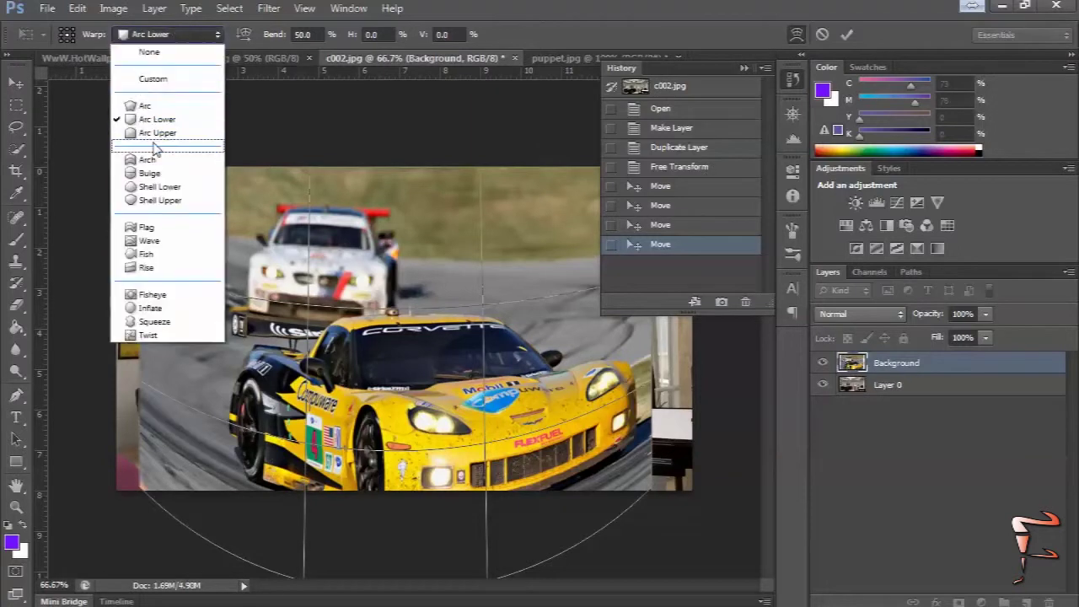
left_click(156, 133)
- Preview the Arch warp, then go back to Custom and set the warp to None
left_click(177, 36)
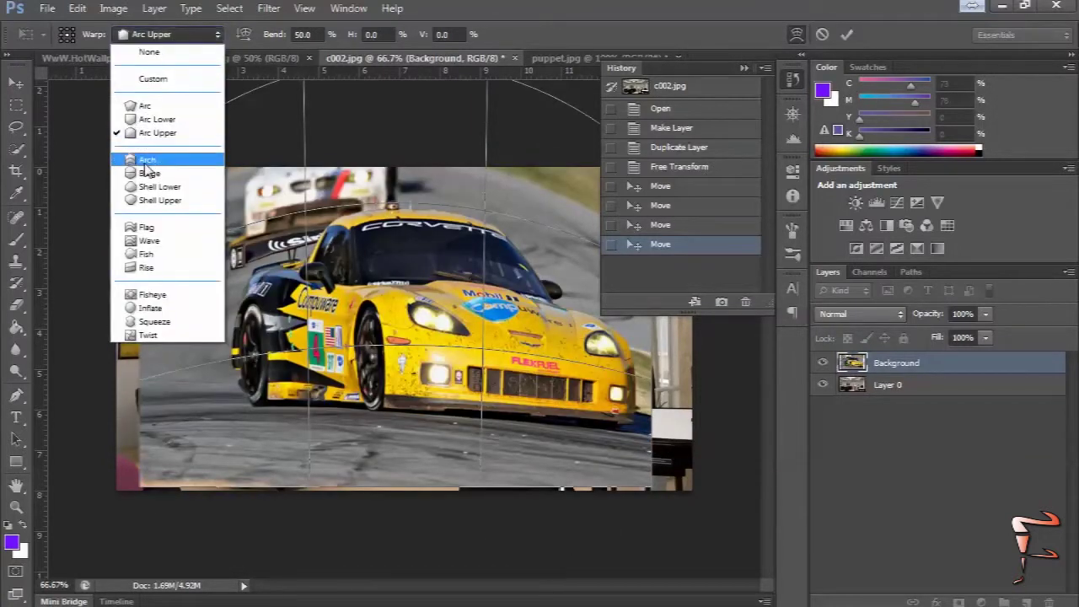
left_click(148, 159)
left_click(168, 37)
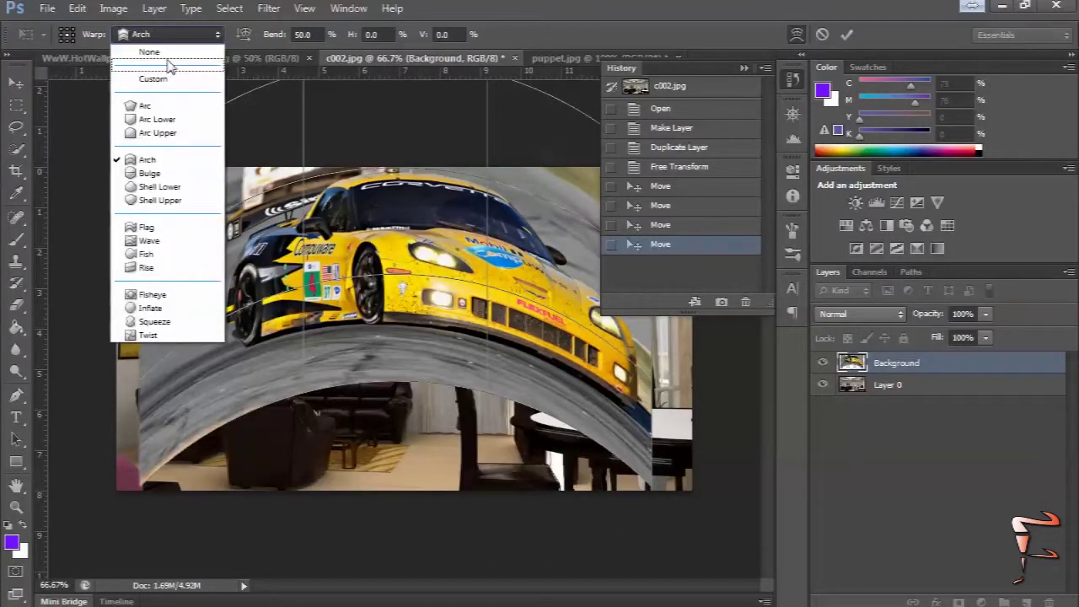
left_click(160, 79)
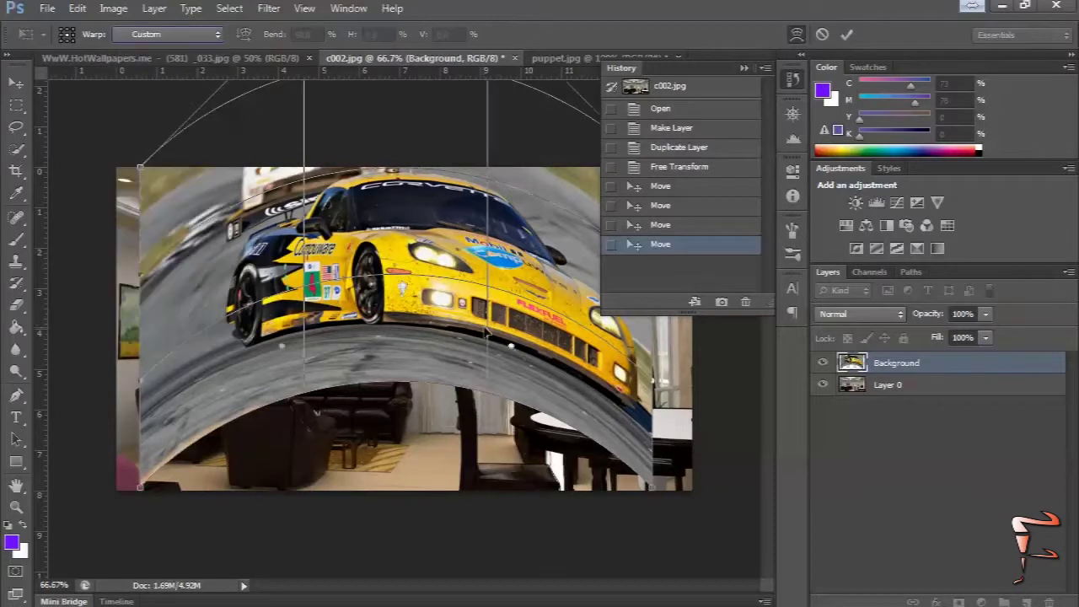
left_click(178, 35)
left_click(168, 51)
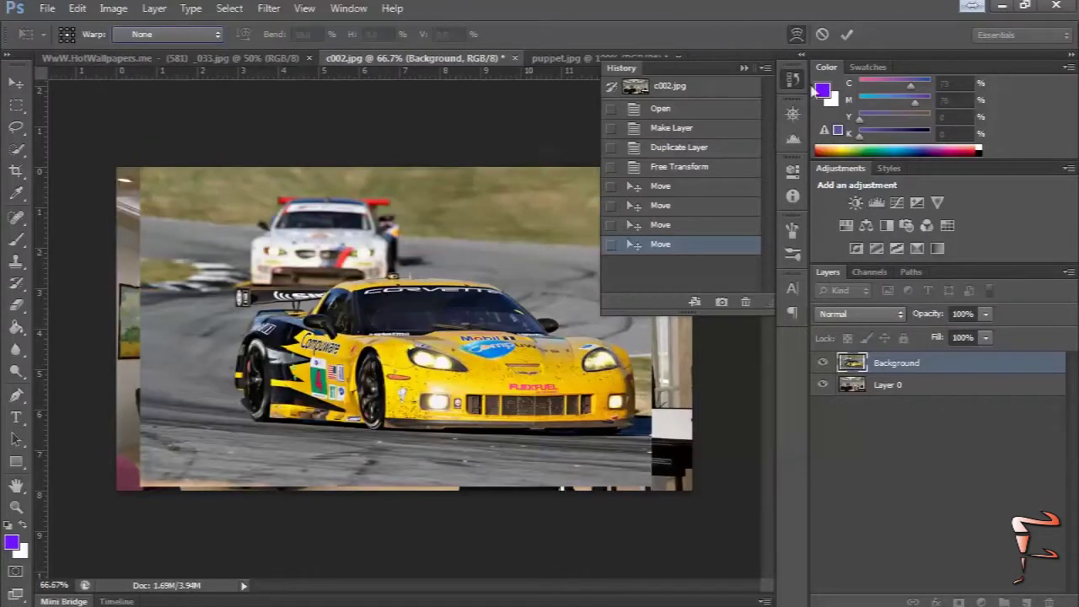
- Set a Custom warp and bend the cars left, right, up and down
left_click_drag(469, 276, 467, 287)
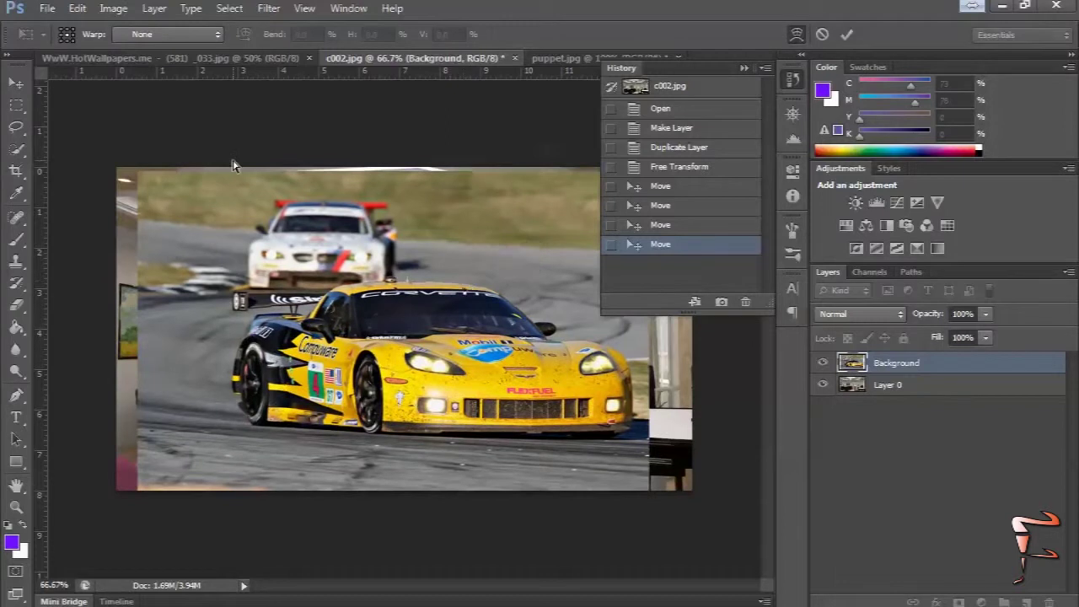
left_click(179, 34)
left_click(175, 80)
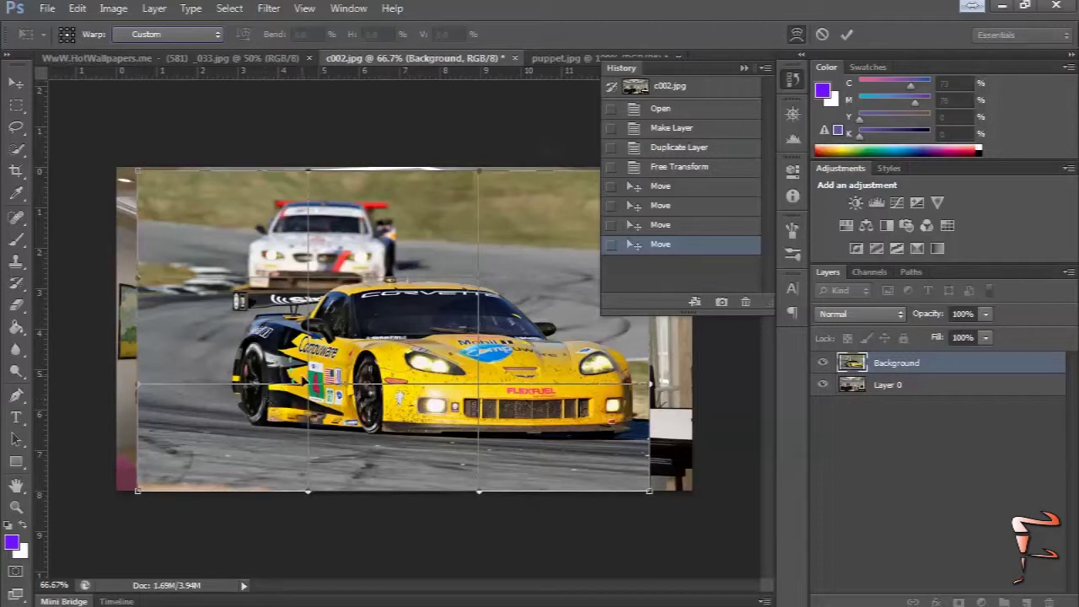
left_click_drag(304, 386, 265, 398)
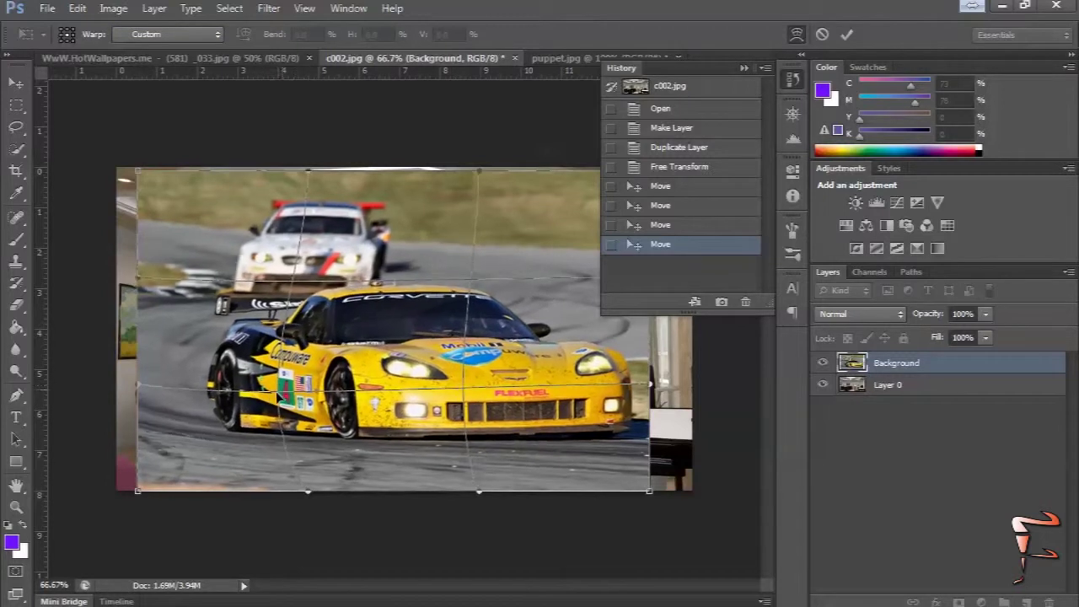
left_click_drag(283, 291, 258, 261)
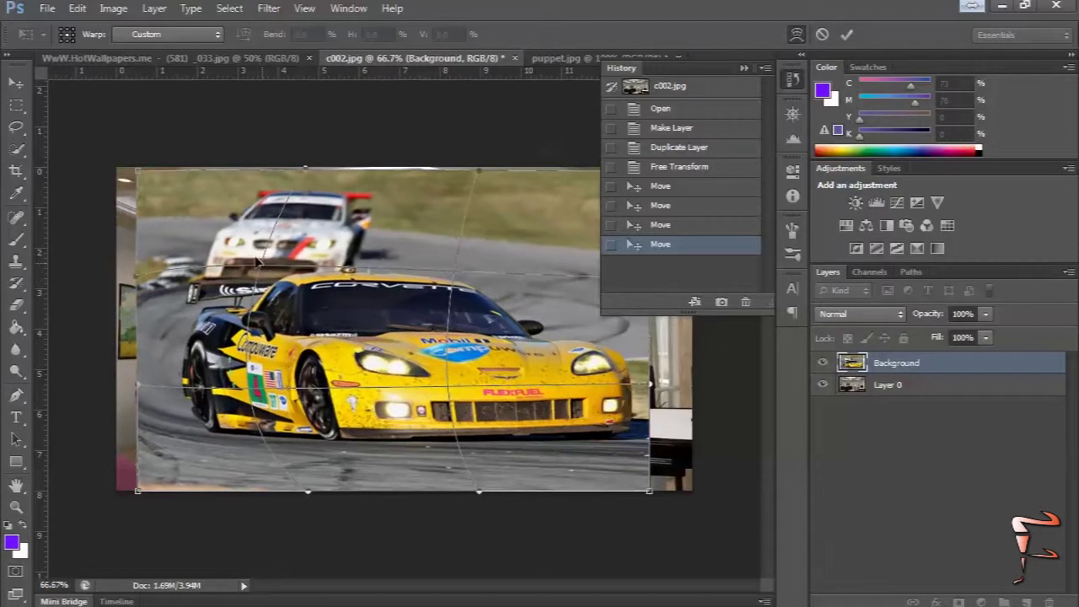
left_click_drag(456, 275, 469, 299)
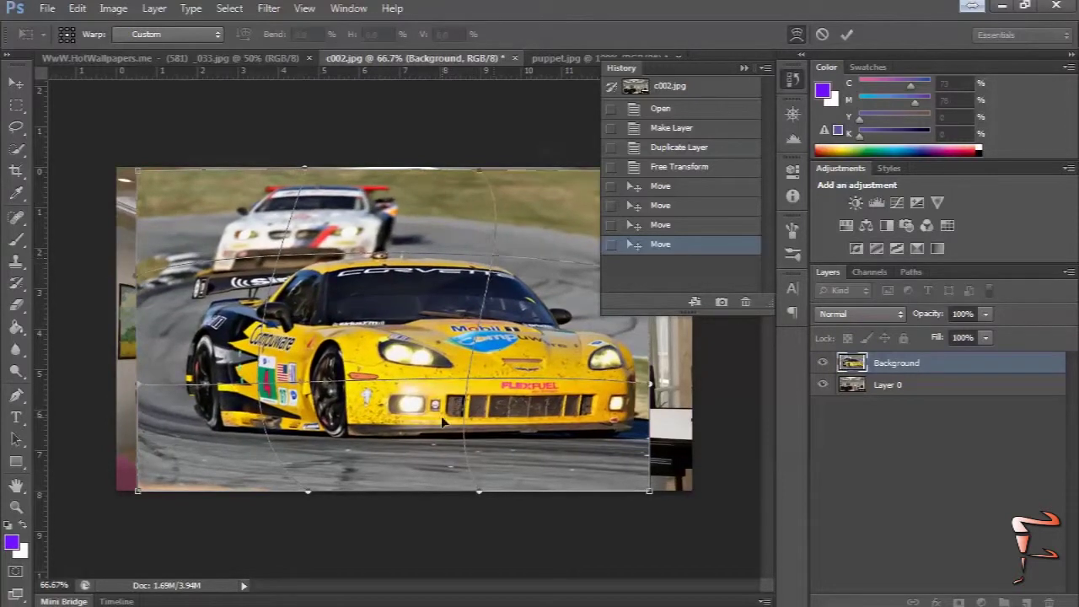
left_click_drag(465, 381, 525, 414)
mouse_move(138, 280)
left_mouse_down()
mouse_move(131, 240)
mouse_move(234, 269)
left_mouse_up()
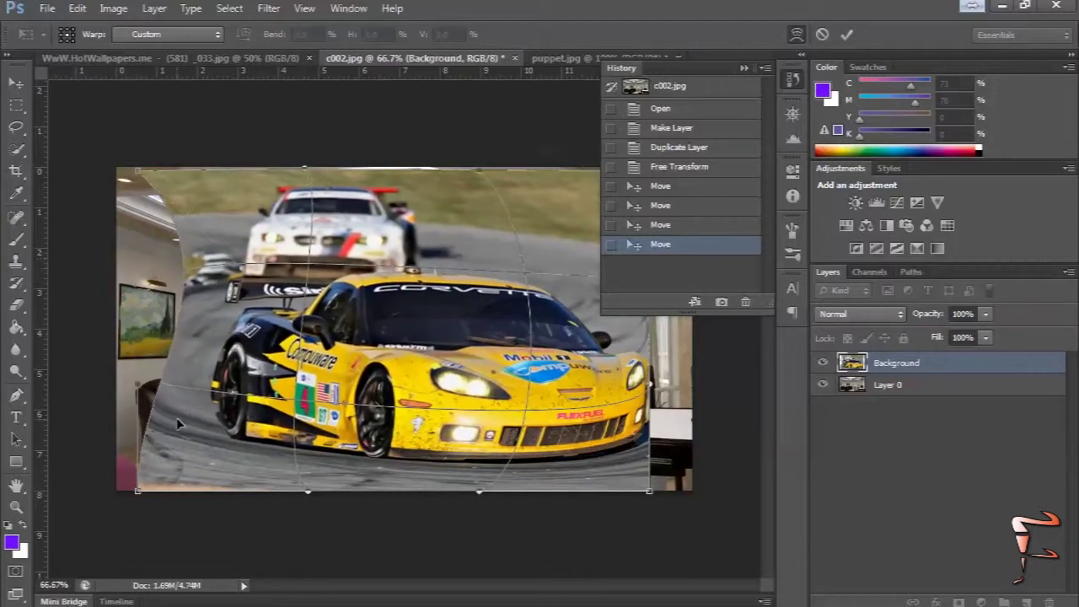
- Pull the photo's corners inward and bulge the car image with further mesh drags
left_click_drag(145, 493, 180, 462)
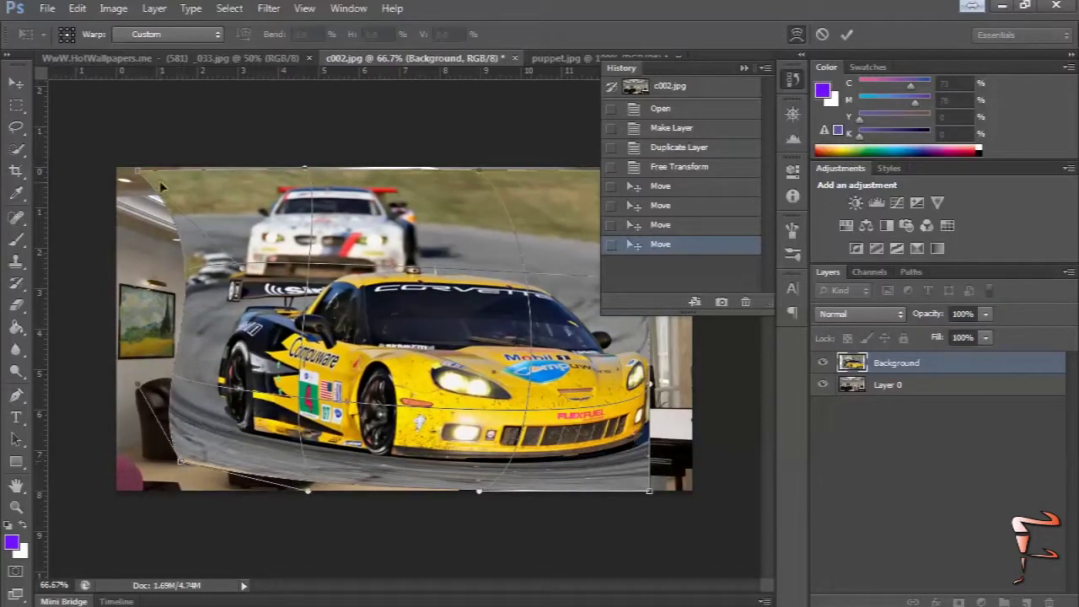
left_click_drag(142, 172, 188, 183)
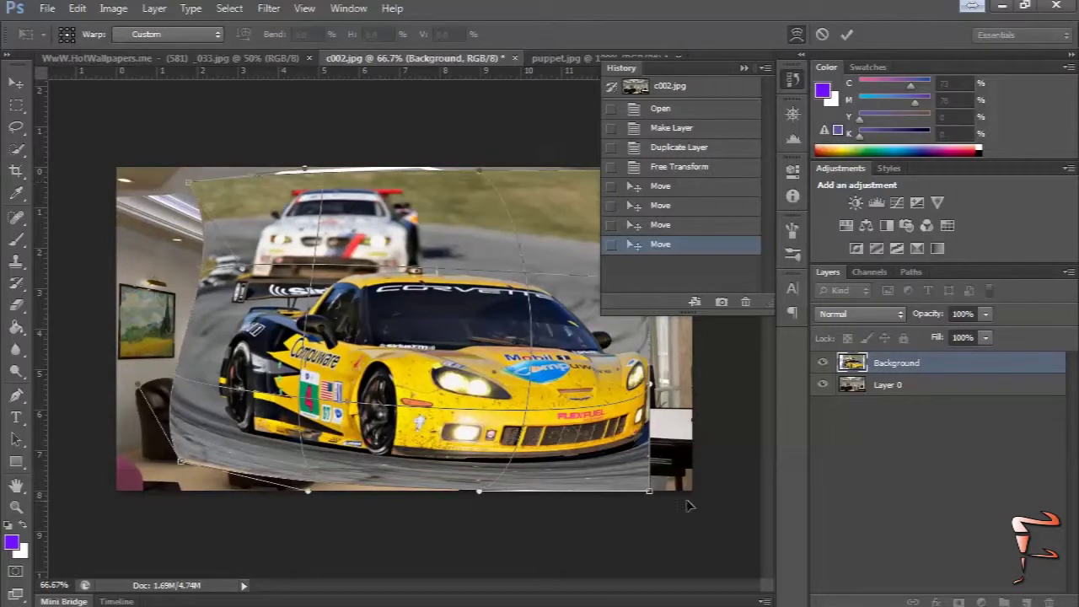
mouse_move(649, 491)
left_mouse_down()
mouse_move(587, 462)
mouse_move(642, 479)
left_mouse_up()
mouse_move(464, 303)
left_mouse_down()
mouse_move(421, 309)
mouse_move(449, 246)
mouse_move(421, 253)
mouse_move(399, 300)
left_mouse_up()
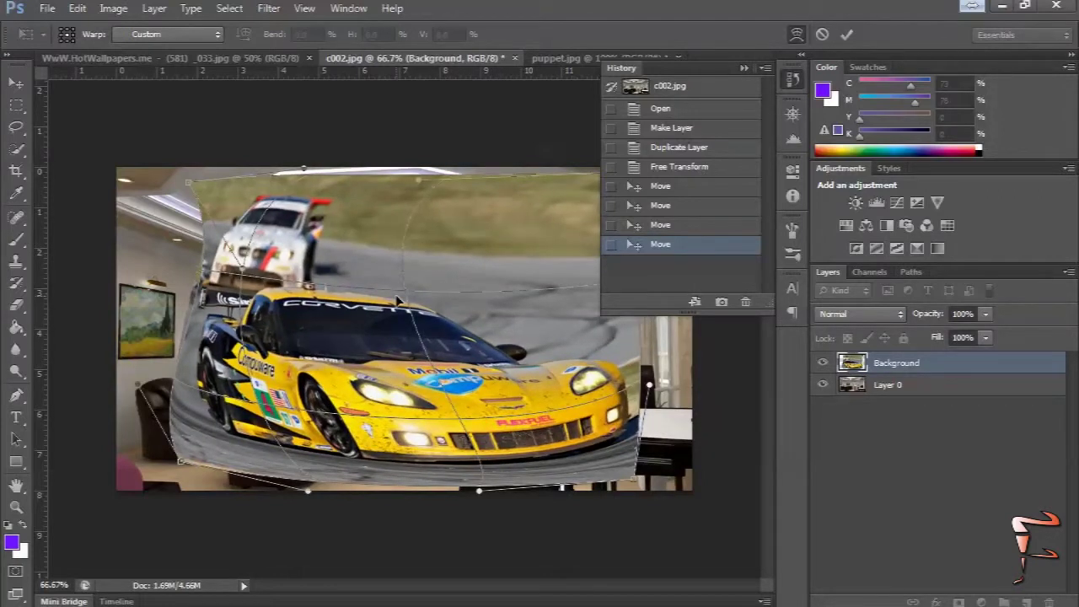
left_click_drag(240, 271, 163, 334)
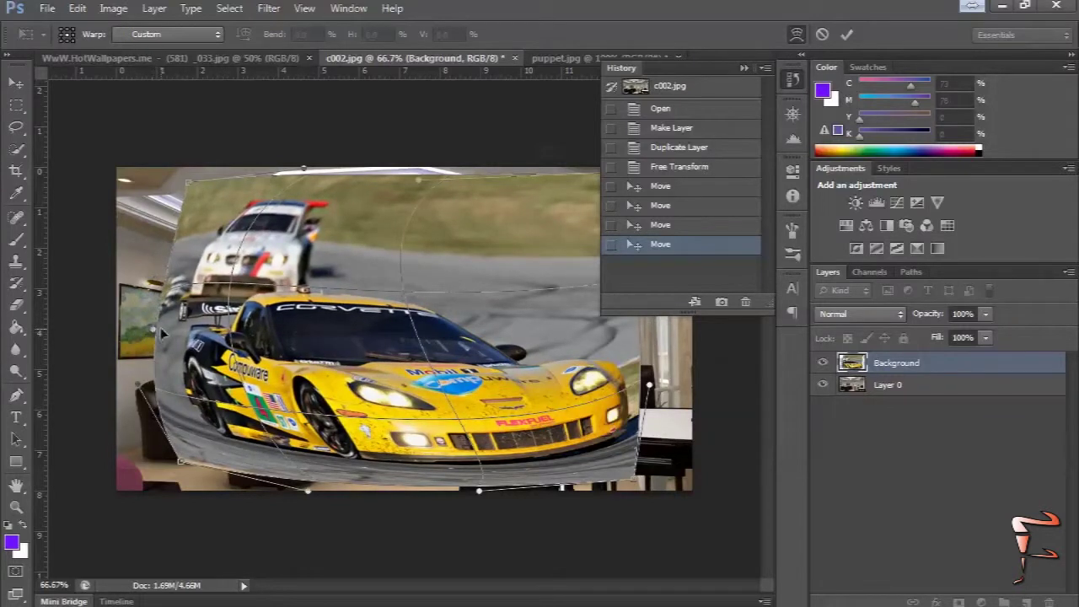
mouse_move(157, 329)
left_mouse_down()
mouse_move(191, 305)
mouse_move(217, 339)
left_mouse_up()
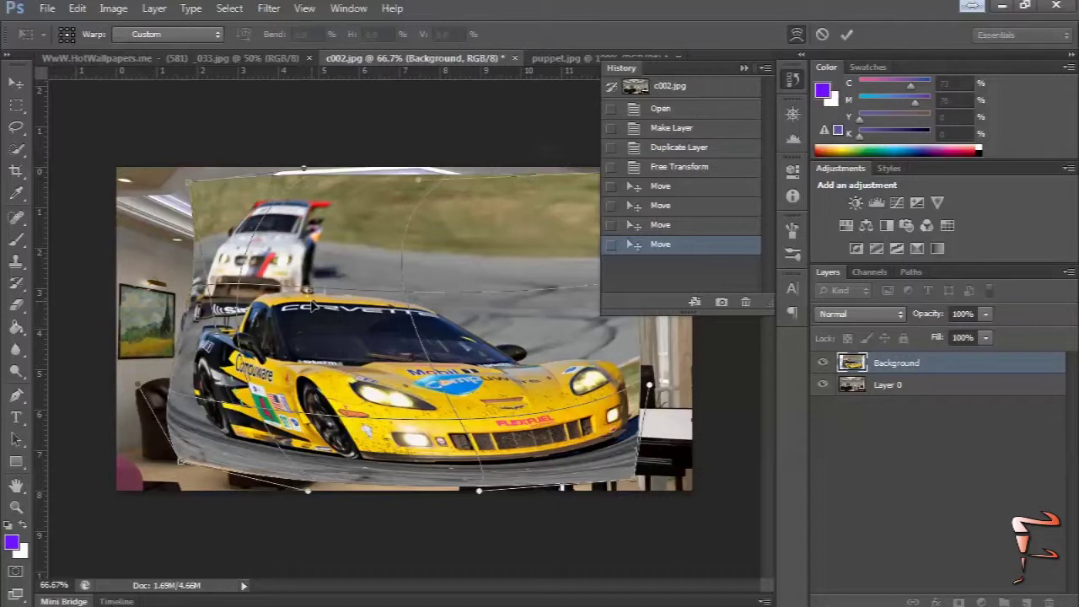
left_click_drag(478, 271, 498, 252)
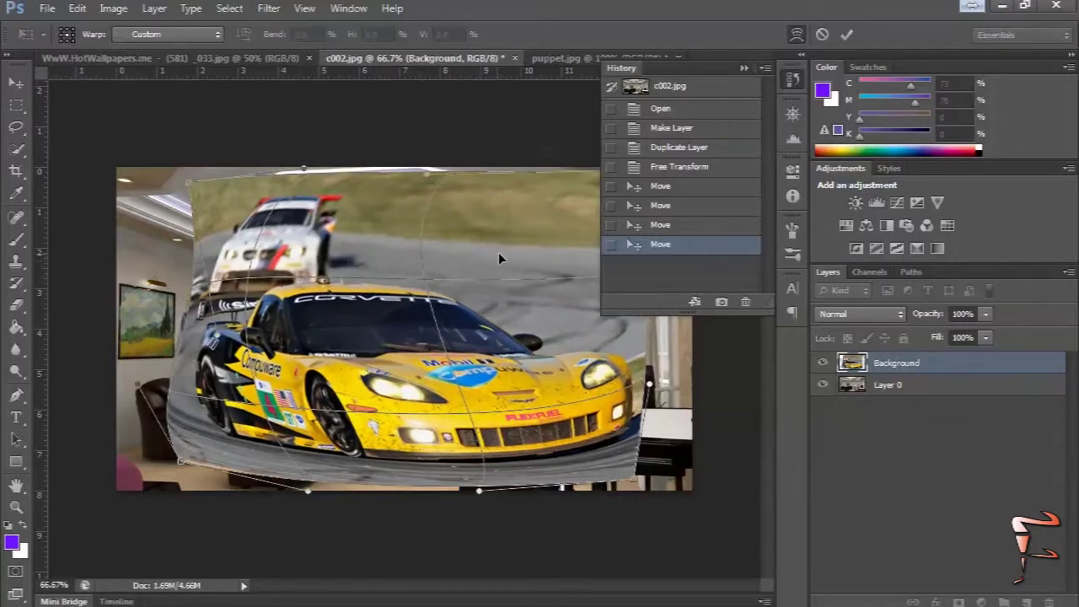
left_click_drag(424, 279, 456, 279)
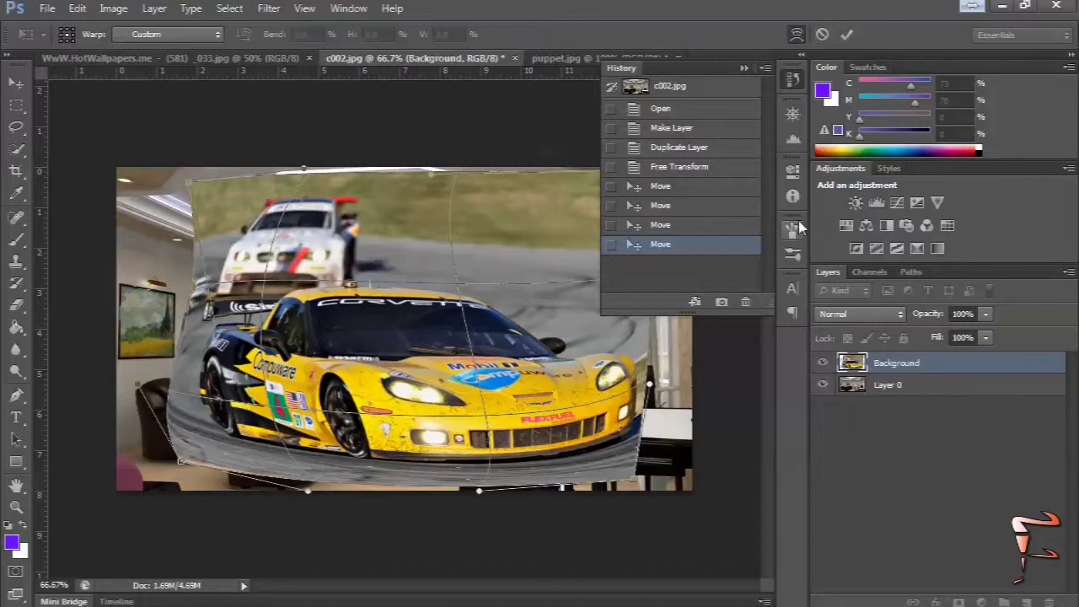
- Cancel the warp, nudge the car layer slightly left, and switch to puppet.jpg
key("Escape")
left_click_drag(429, 386, 424, 386)
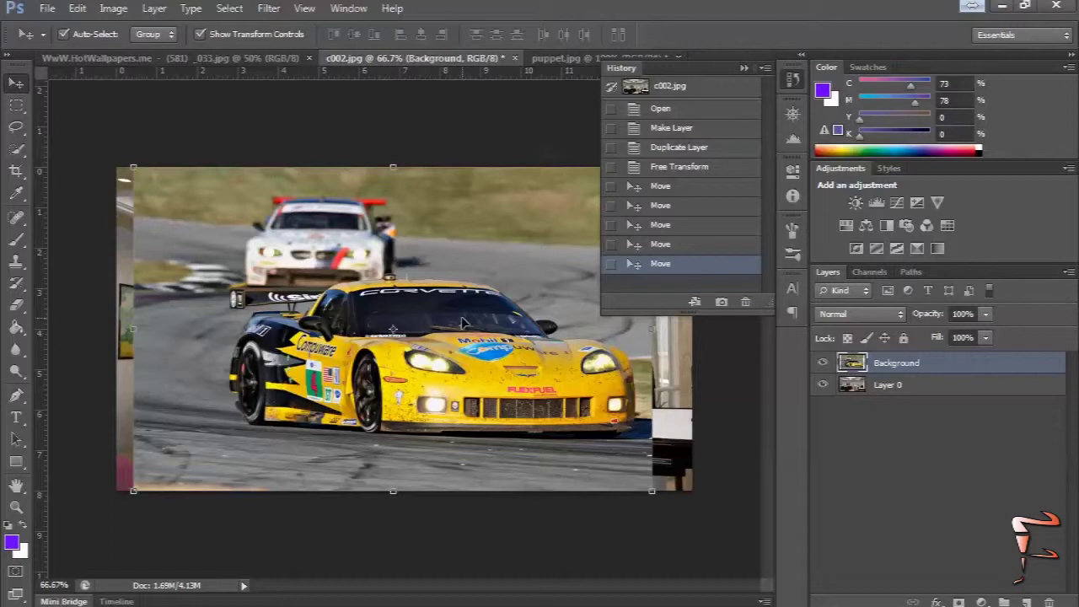
key("ctrl+Tab")
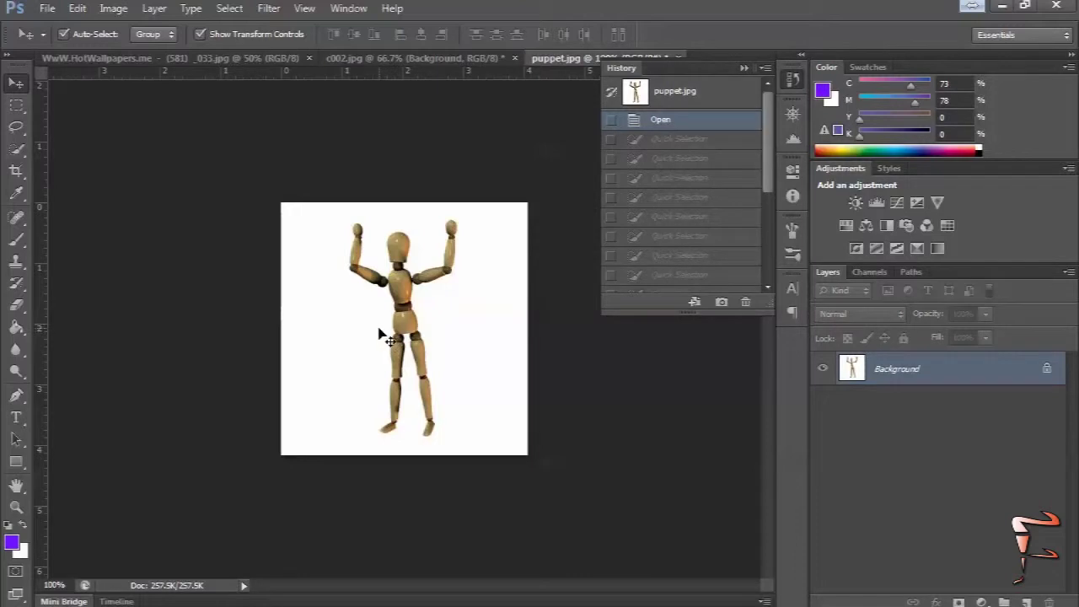
- Zoom the mannequin to 200% and convert its Background into Layer 0
key("z")
left_click(396, 316)
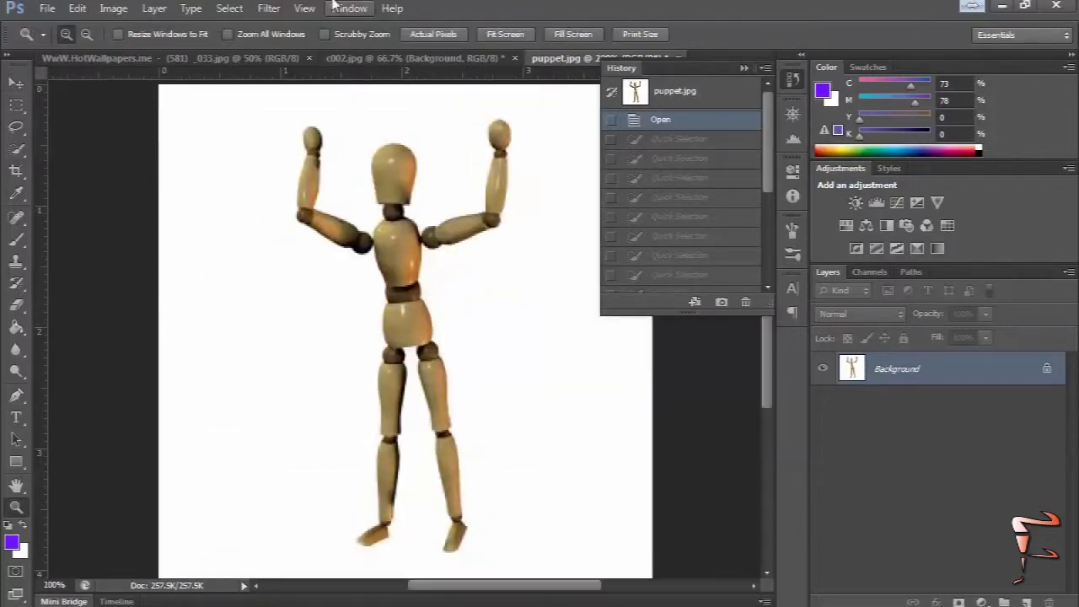
left_click(160, 12)
mouse_move(162, 27)
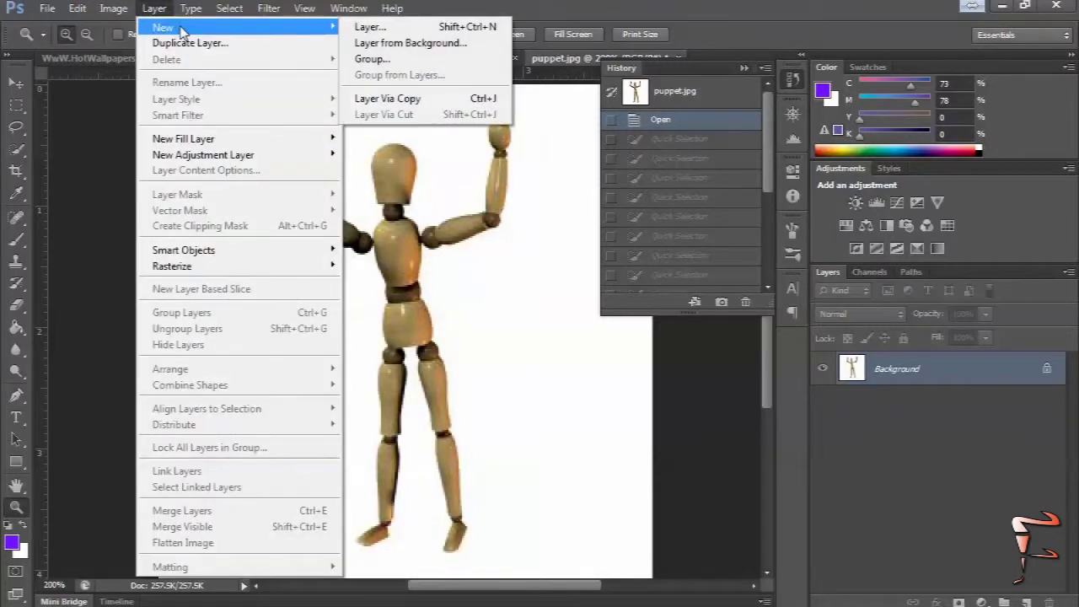
left_click(411, 42)
left_click(683, 187)
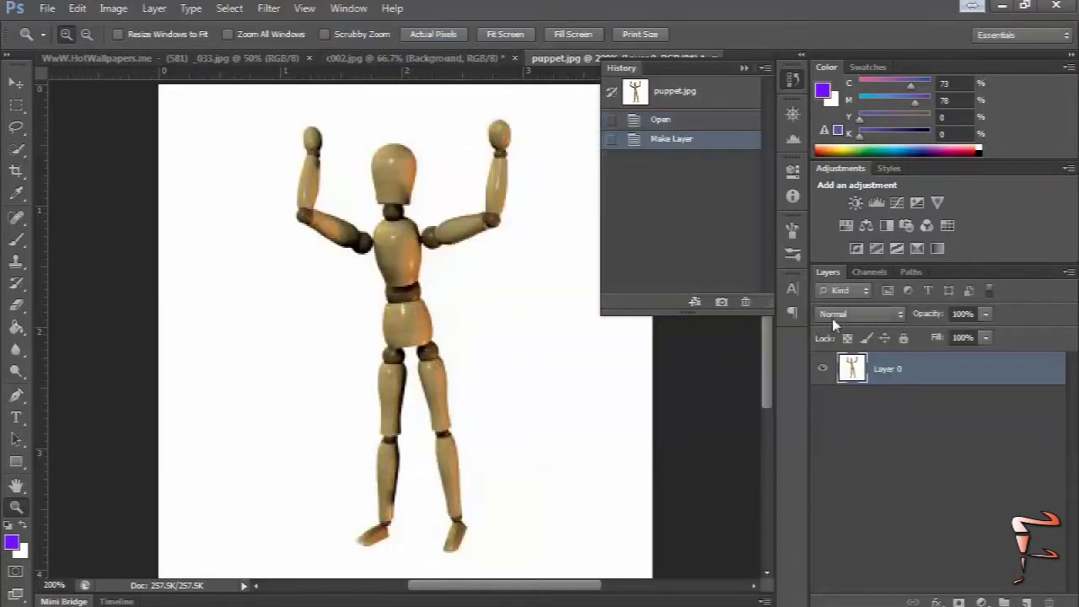
- Quick-select the mannequin's leg, head, shoulders and raised right arm with a smaller brush
left_click(16, 148)
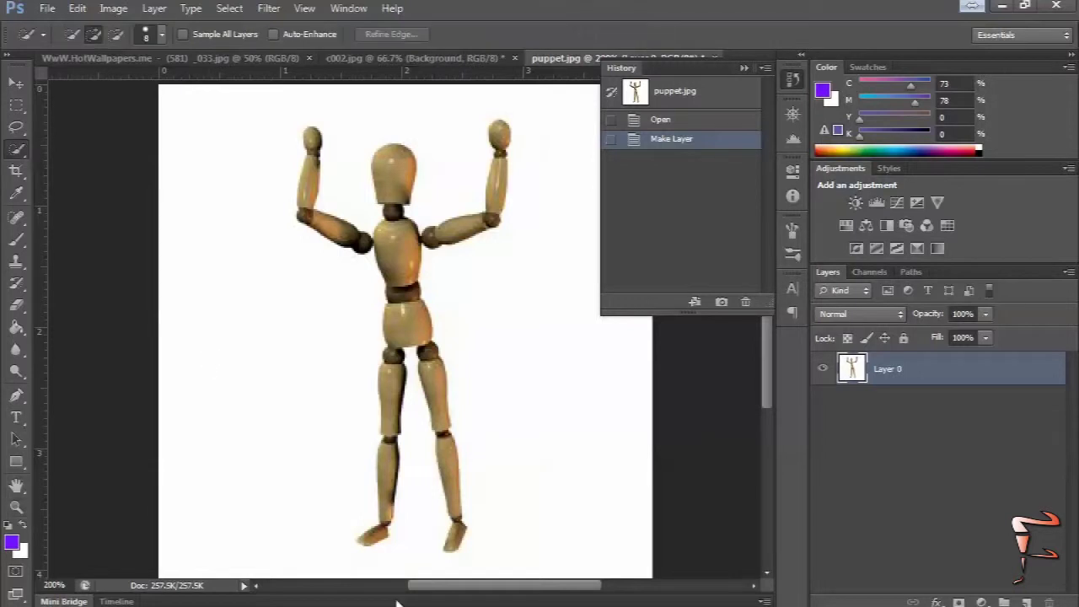
mouse_move(384, 522)
left_mouse_down()
mouse_move(388, 403)
mouse_move(425, 517)
mouse_move(428, 439)
left_mouse_up()
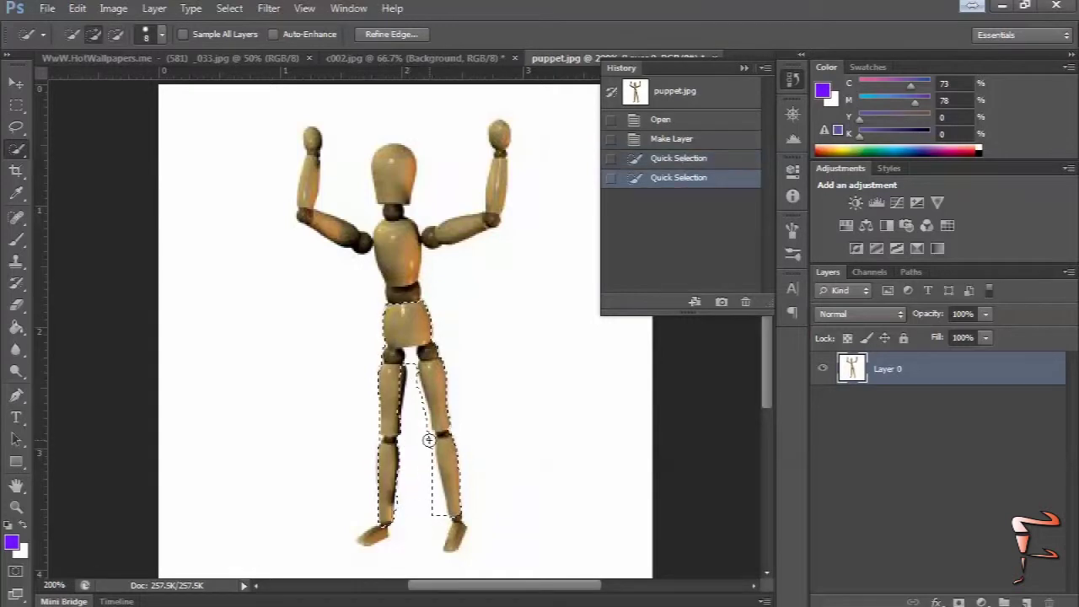
left_click_drag(429, 524, 415, 358)
key("bracketleft")
key("bracketleft")
key("bracketleft")
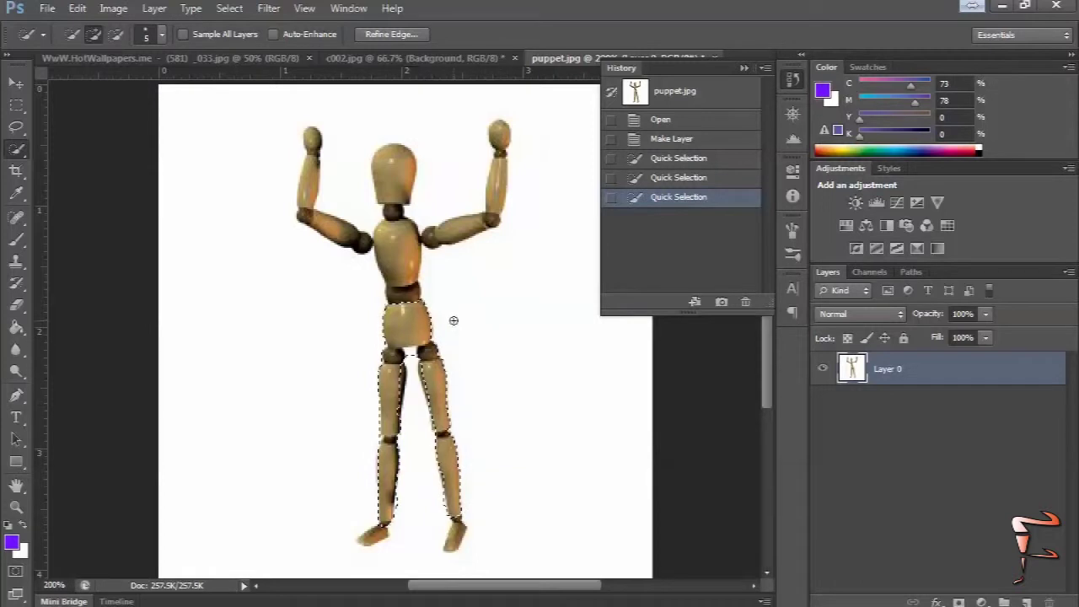
left_click(397, 184)
left_click_drag(405, 211, 501, 126)
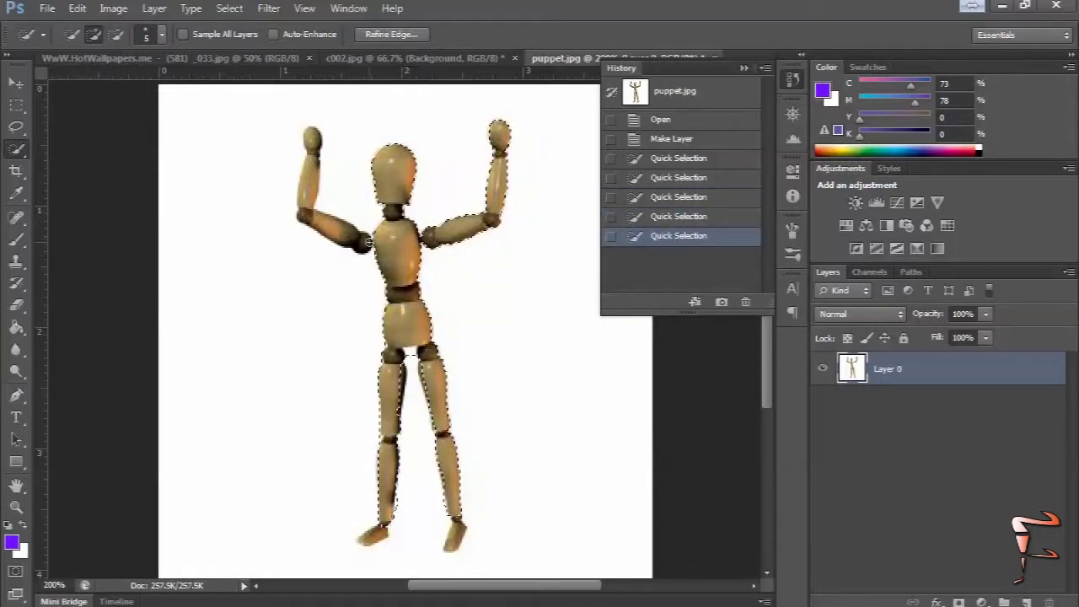
- Add the left arm, both feet and the left leg to the selection
left_click_drag(320, 227, 330, 216)
mouse_move(314, 142)
left_mouse_down()
mouse_move(291, 179)
mouse_move(290, 237)
left_mouse_up()
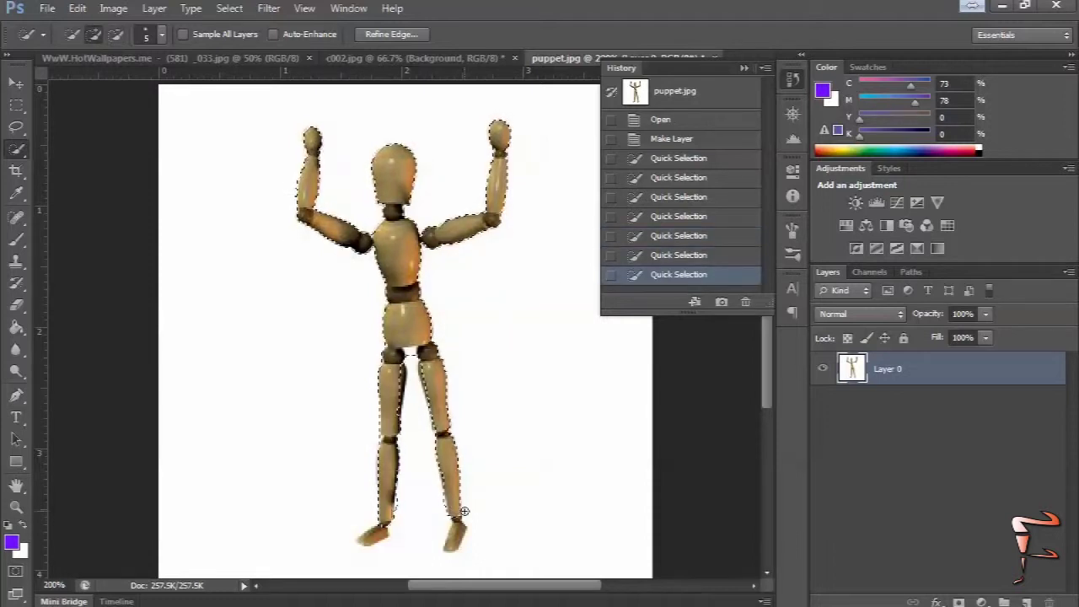
left_click(371, 540)
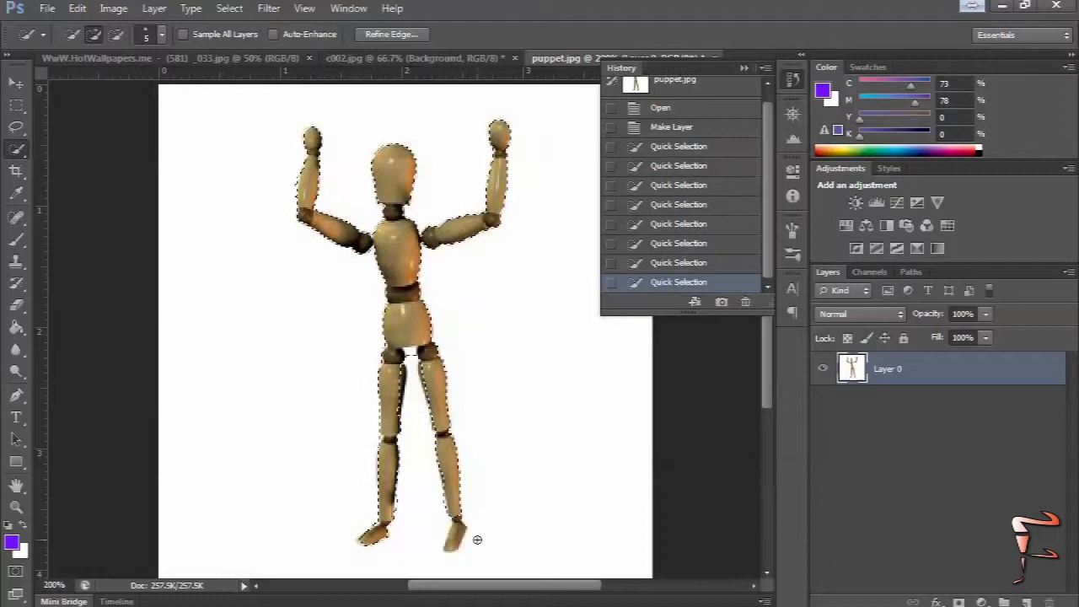
left_click(461, 515)
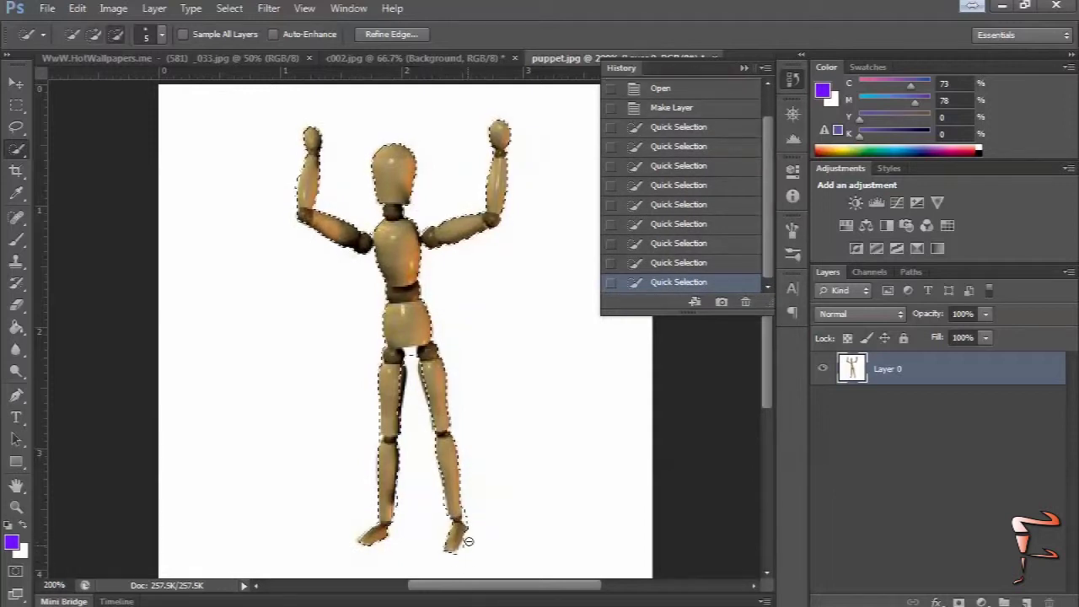
left_click_drag(466, 515, 458, 545)
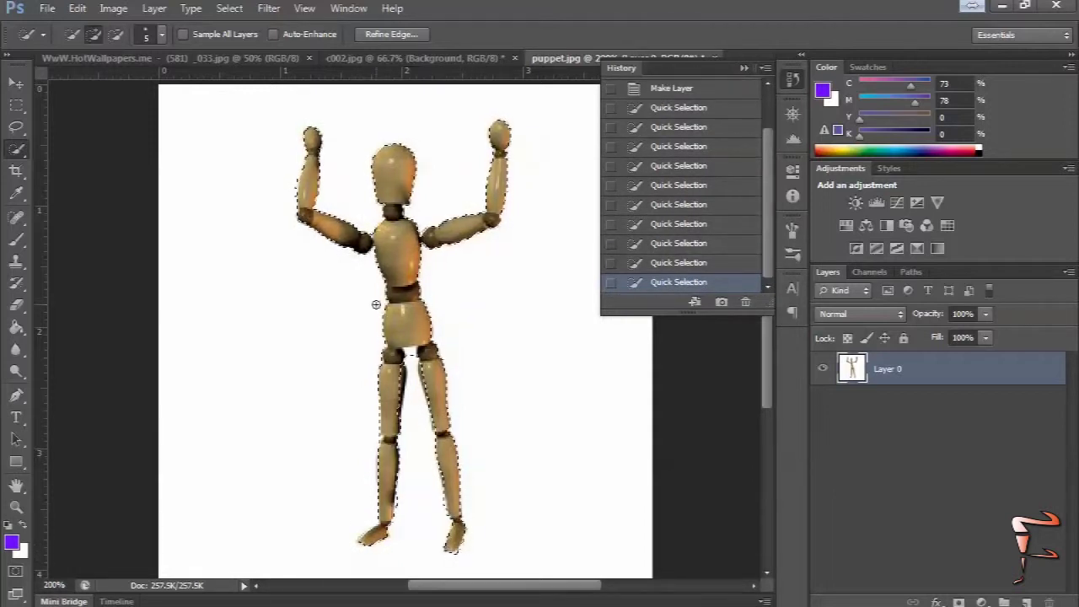
left_click(409, 354)
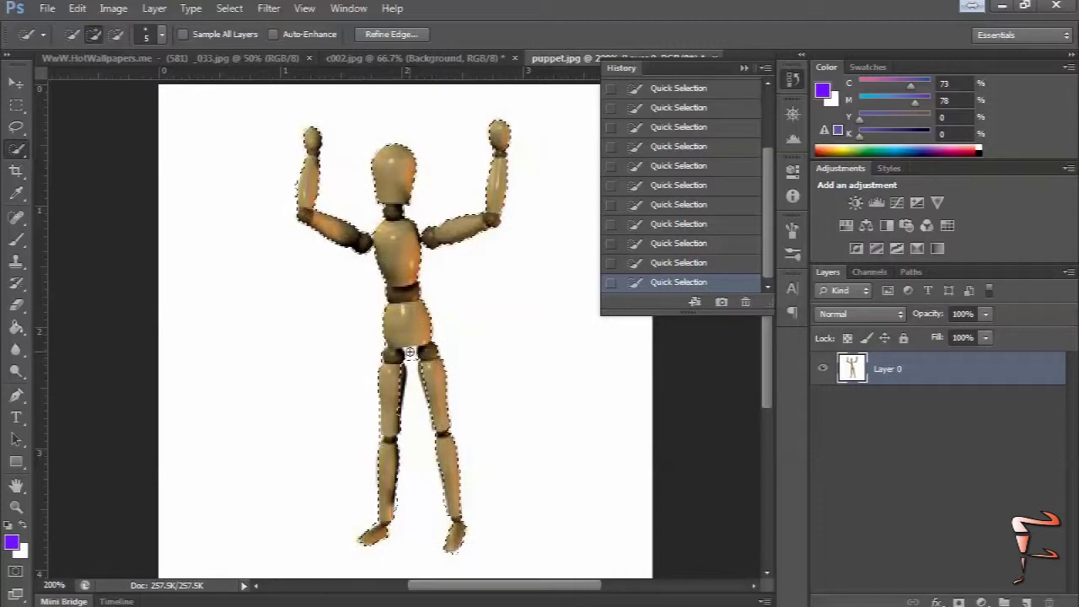
key("alt")
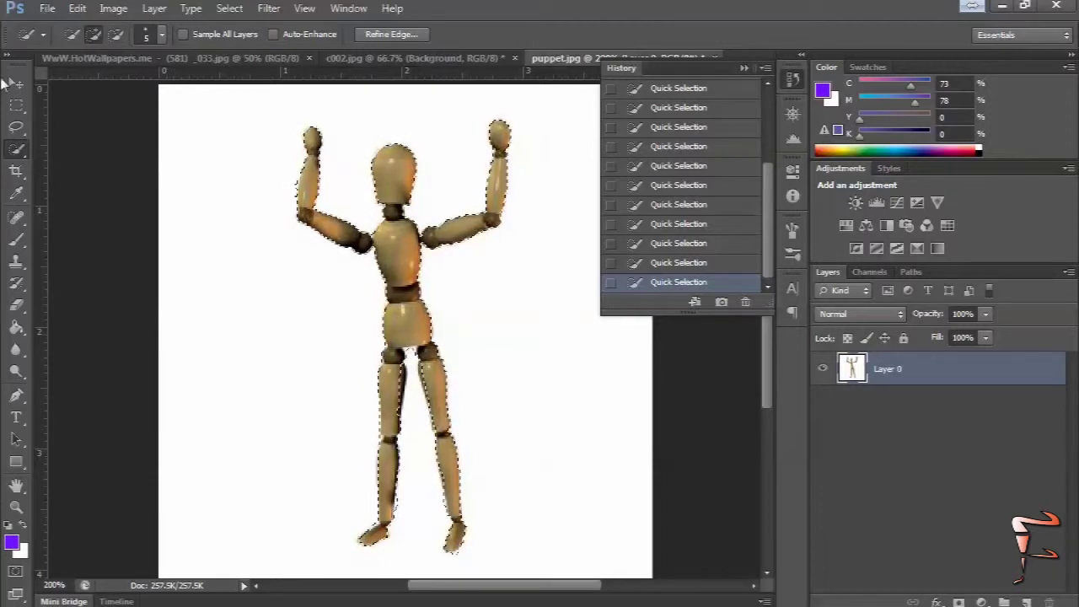
- Start Puppet Warp on the selected mannequin and pin the raised hand, left knee and right ankle
left_click(16, 82)
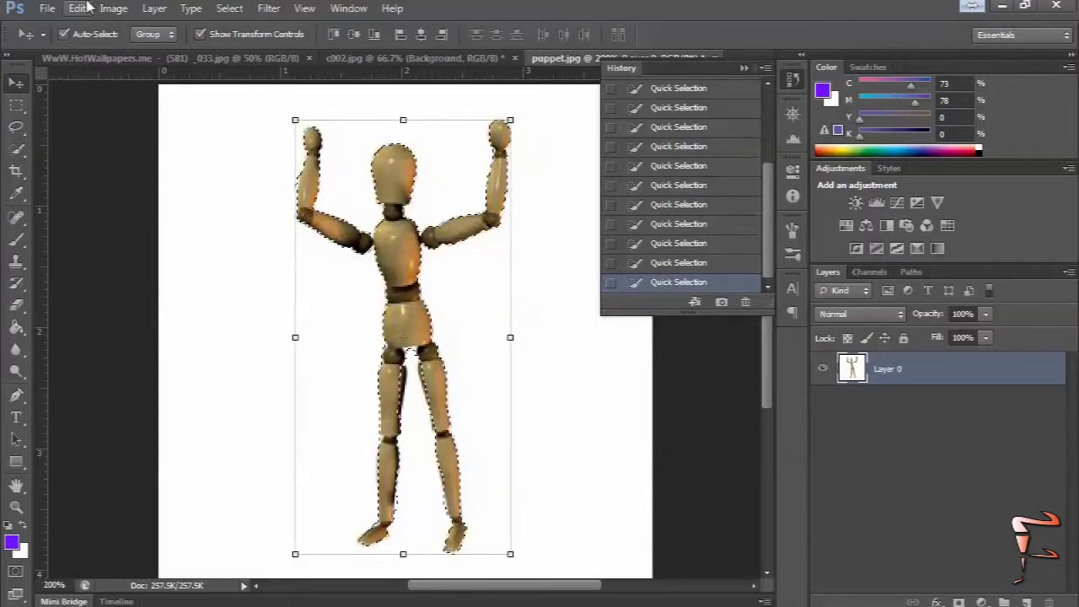
left_click(80, 9)
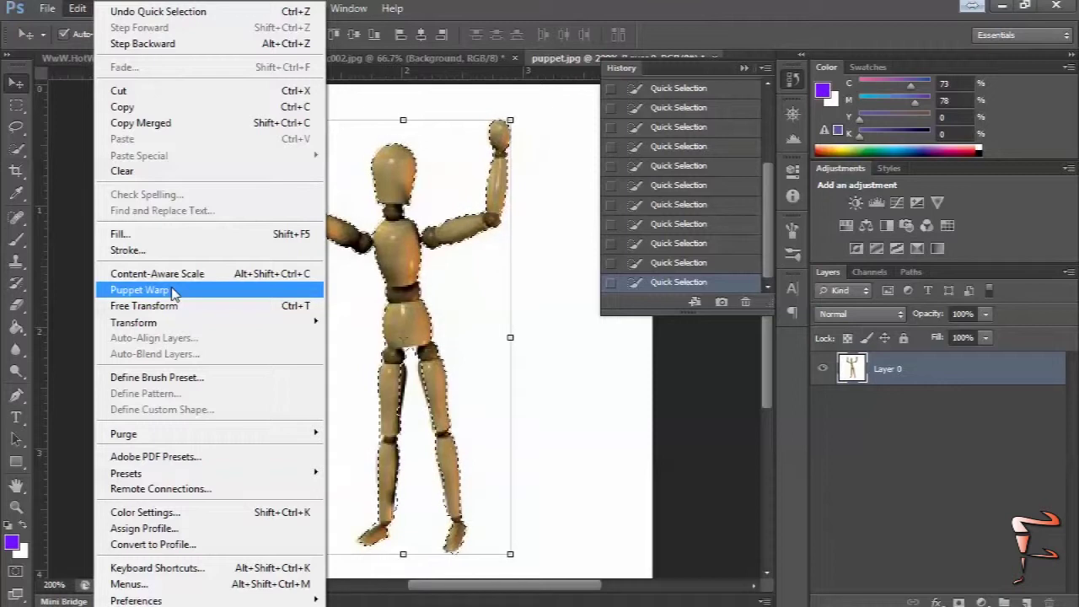
left_click(173, 291)
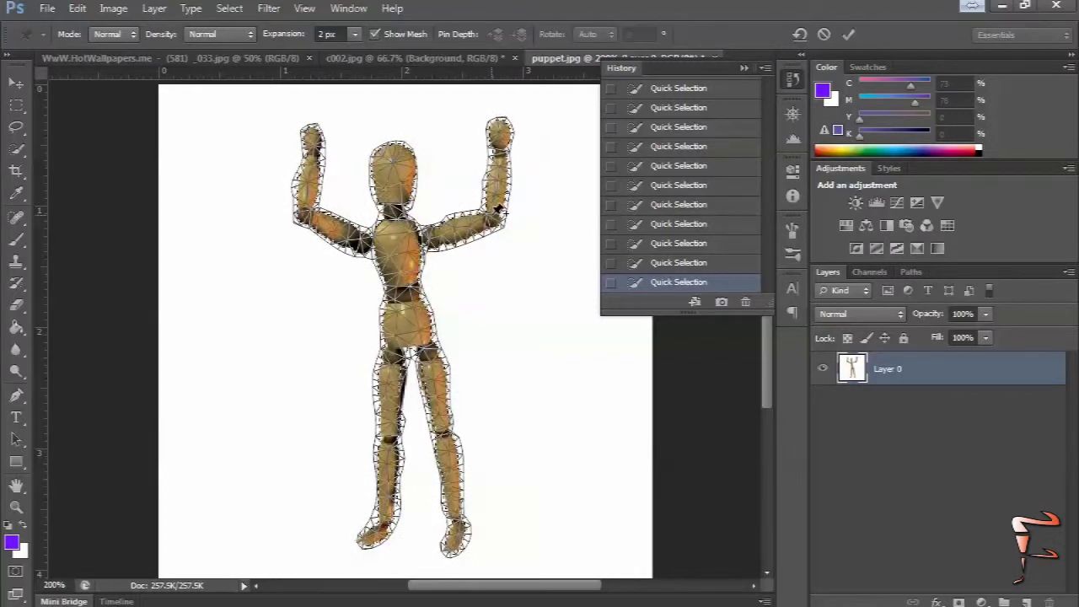
left_click(502, 152)
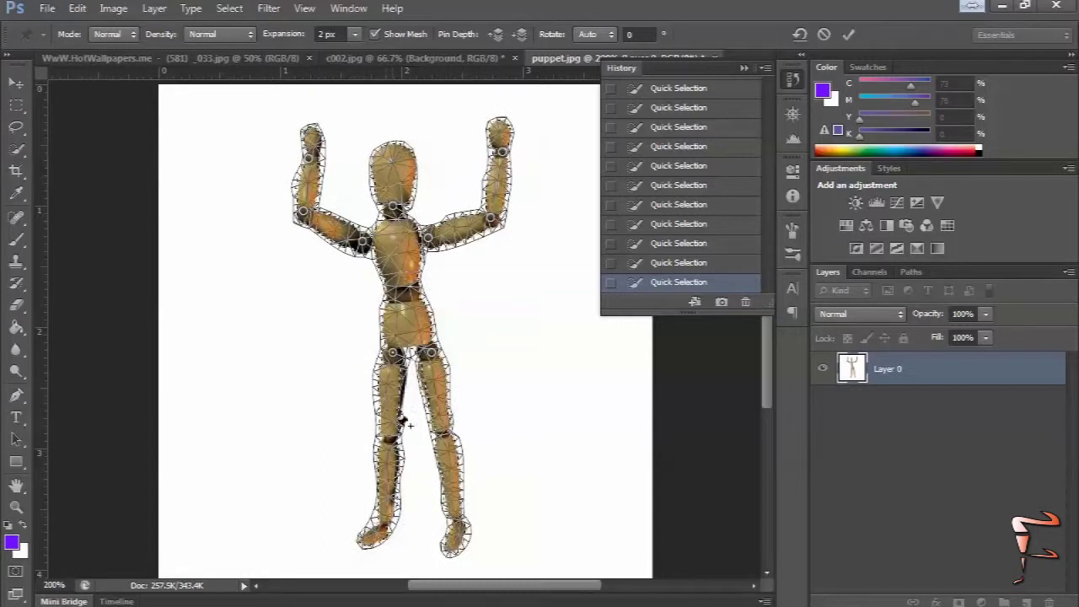
left_click(390, 439)
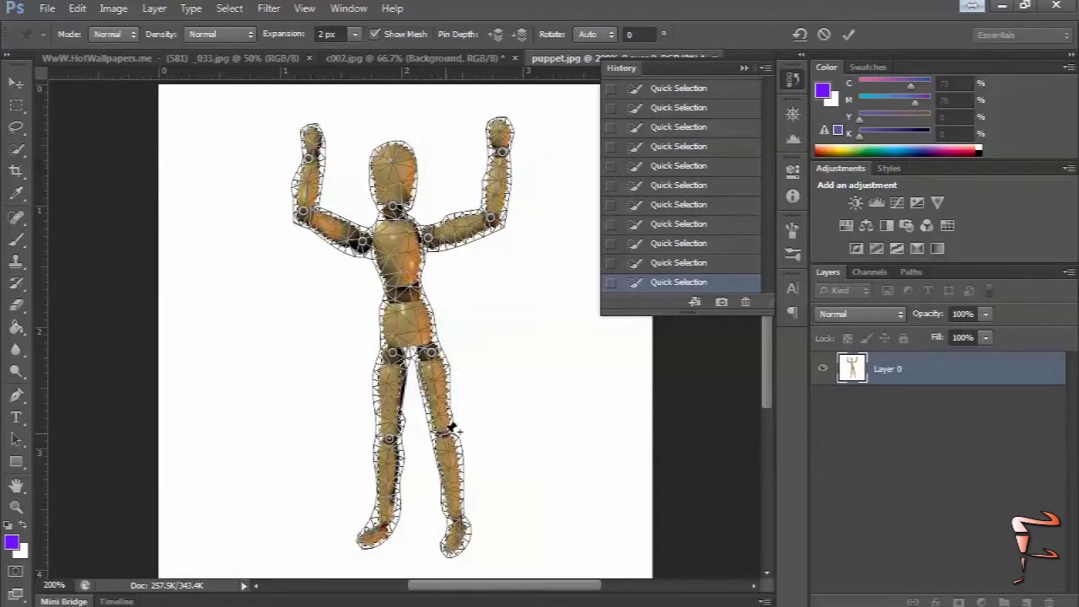
left_click(458, 521)
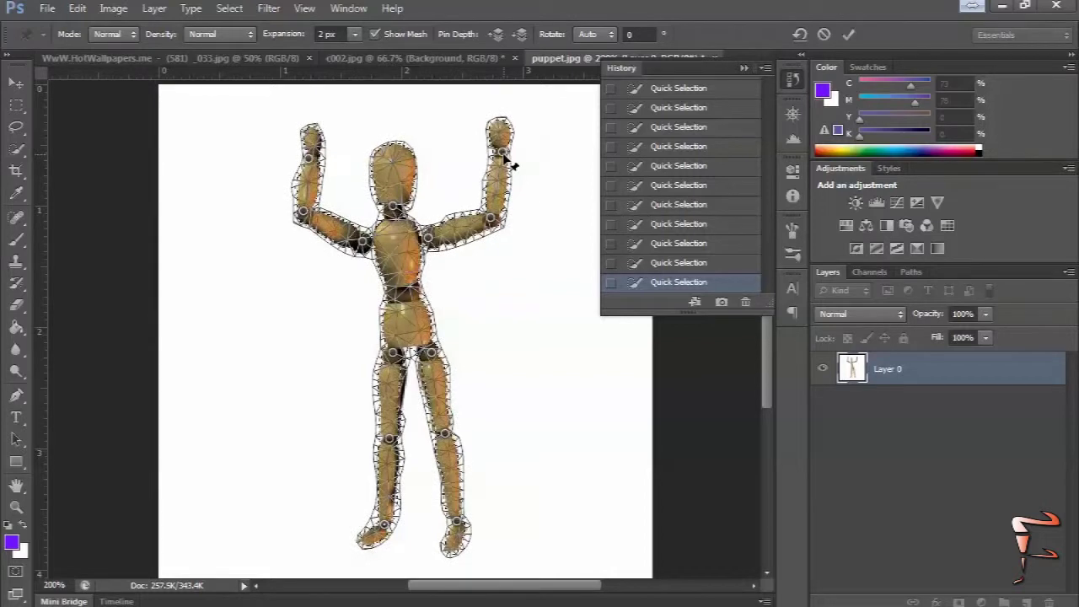
- Swing the raised forearm right, lower the other arm at the elbow, and tilt the head
mouse_move(504, 156)
left_mouse_down()
mouse_move(534, 198)
mouse_move(542, 179)
mouse_move(523, 186)
left_mouse_up()
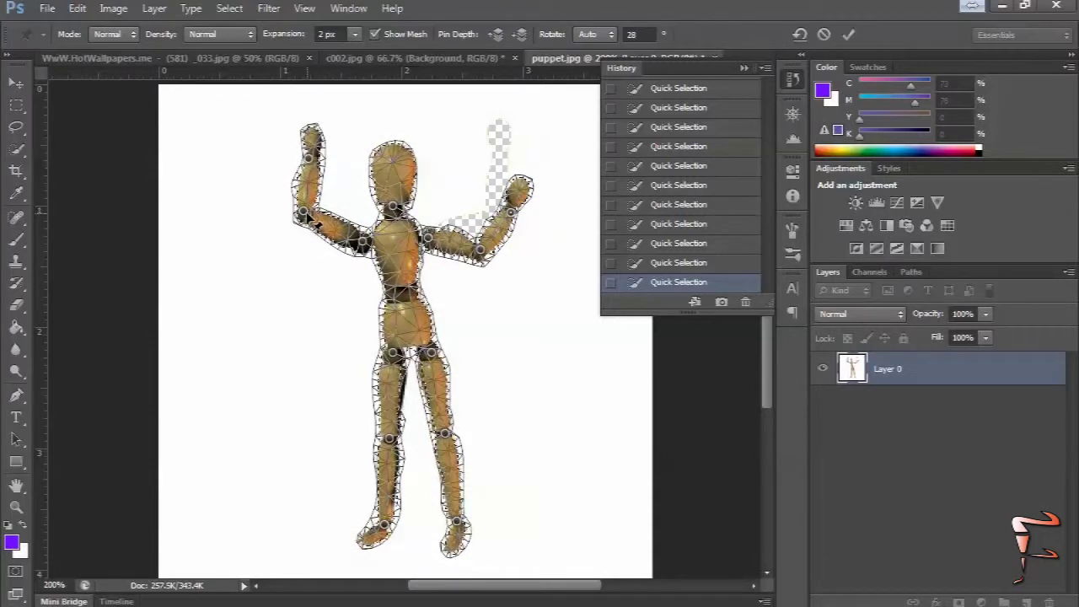
mouse_move(302, 217)
left_mouse_down()
mouse_move(308, 166)
mouse_move(306, 182)
left_mouse_up()
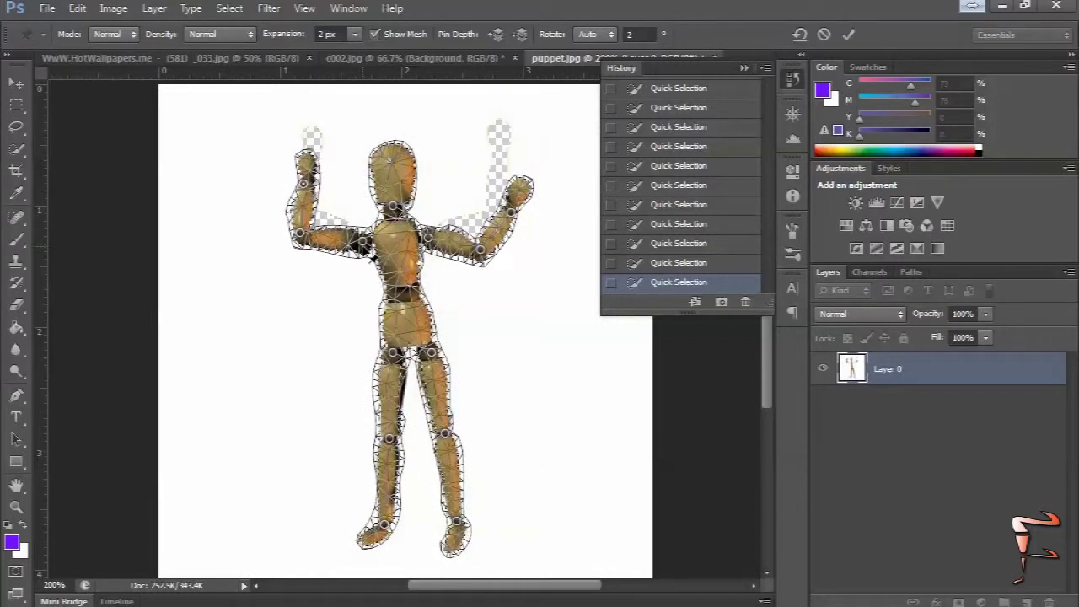
left_click_drag(394, 206, 405, 209)
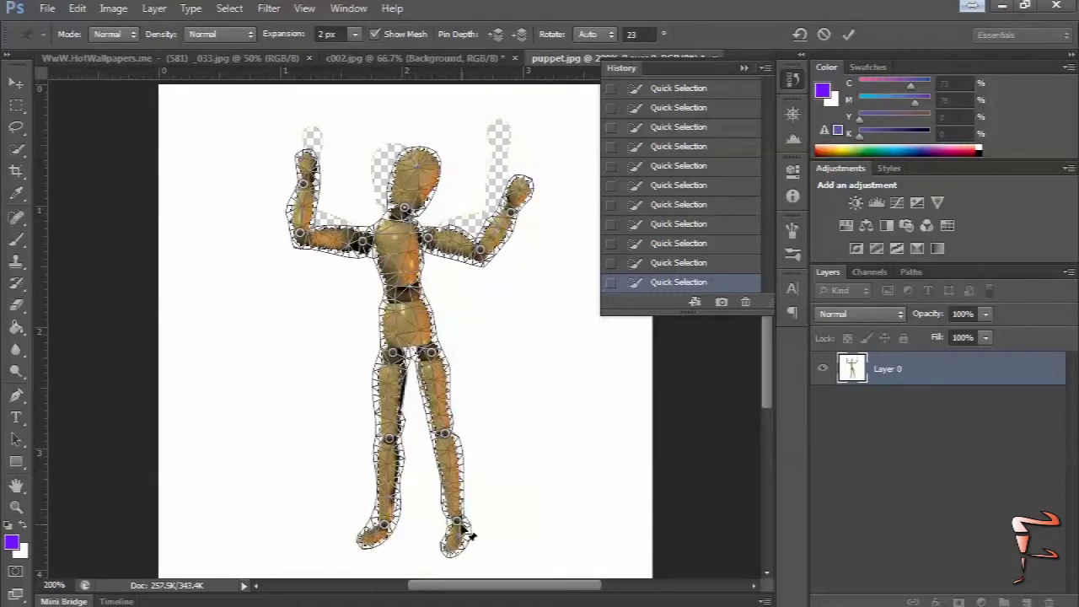
- Kick one lower leg out sideways, bend the other leg right, and set the head upright
mouse_move(456, 525)
left_mouse_down()
mouse_move(493, 486)
mouse_move(493, 466)
left_mouse_up()
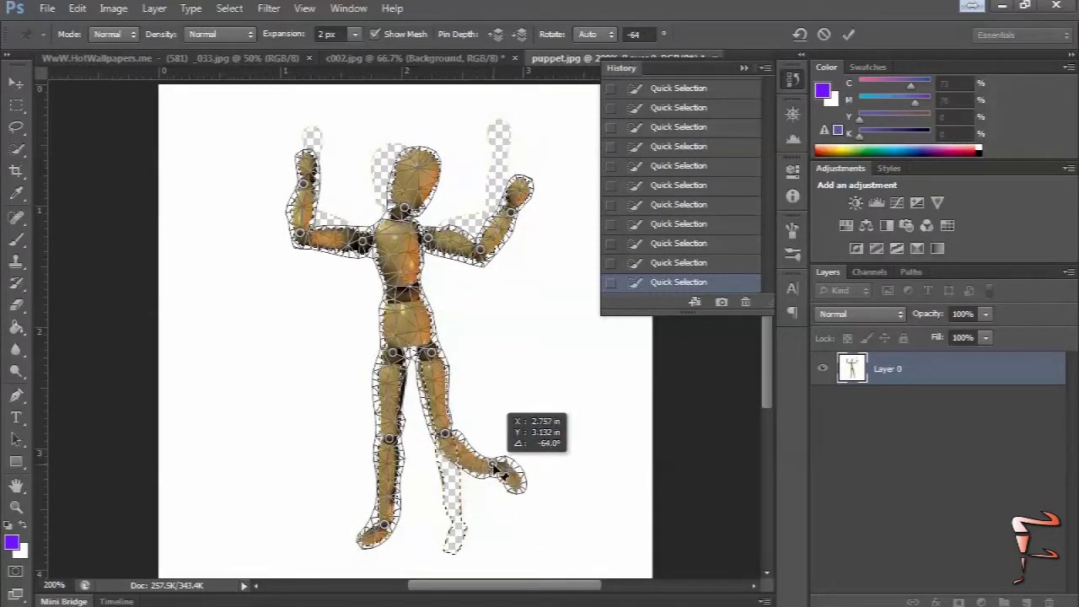
mouse_move(448, 438)
left_mouse_down()
mouse_move(447, 388)
mouse_move(502, 452)
mouse_move(497, 405)
left_mouse_up()
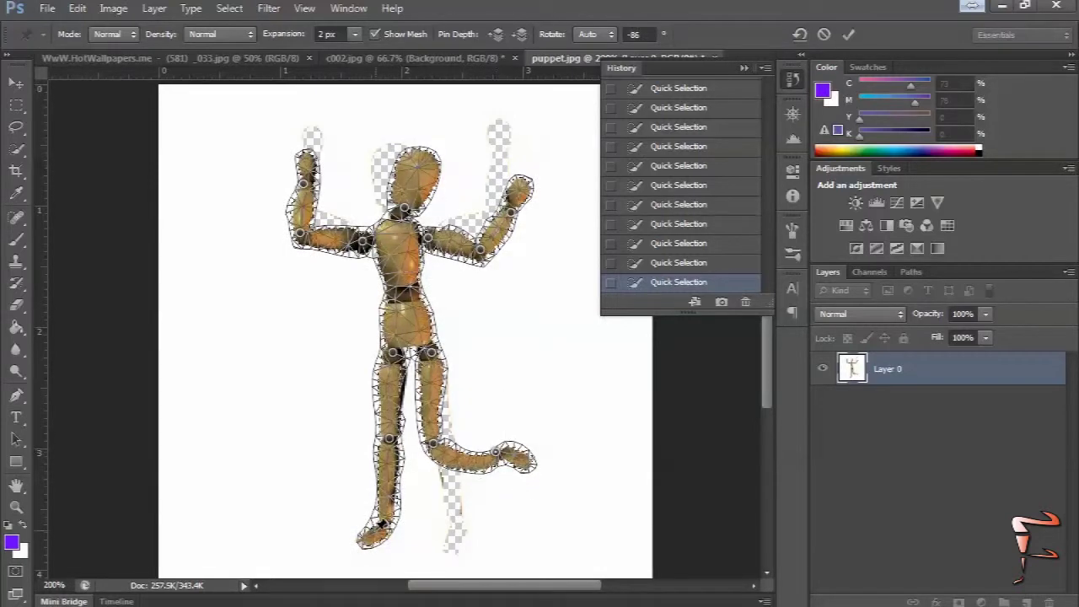
left_click_drag(385, 531, 417, 512)
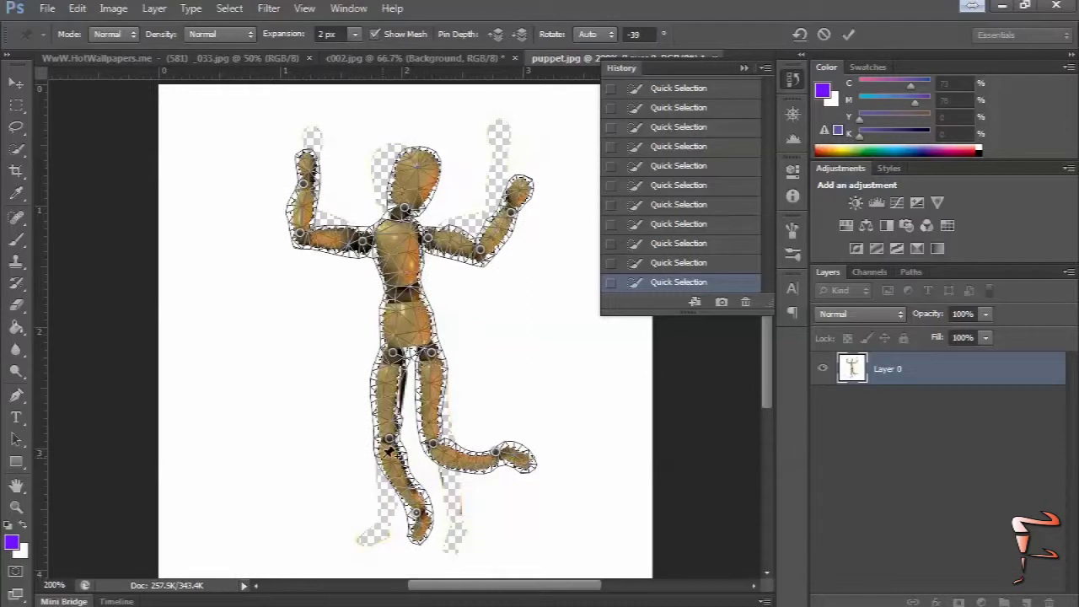
left_click_drag(392, 442, 377, 438)
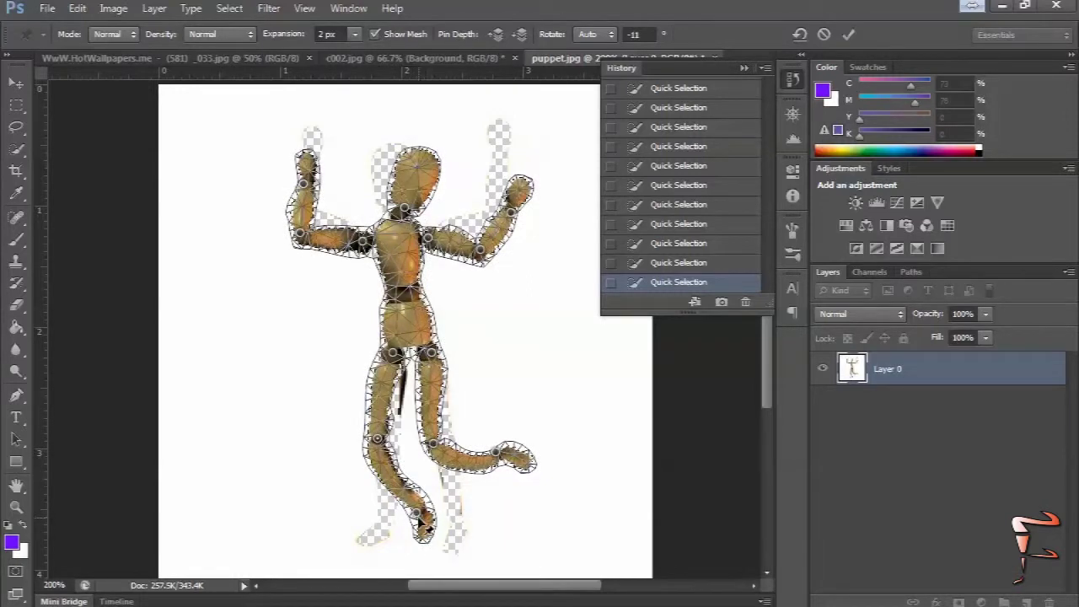
left_click_drag(427, 521, 445, 458)
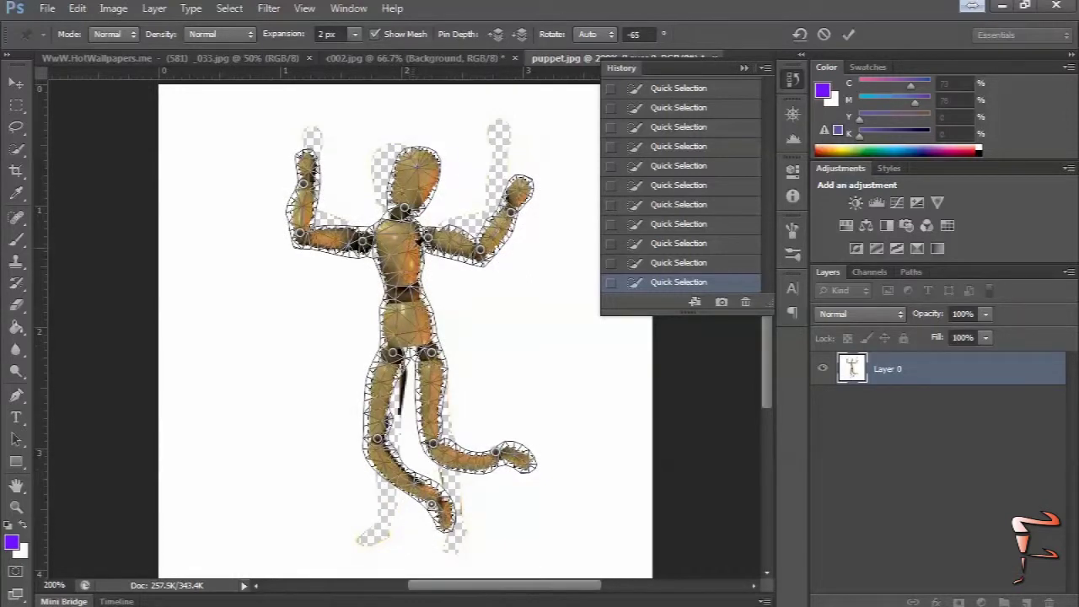
left_click_drag(415, 218, 426, 217)
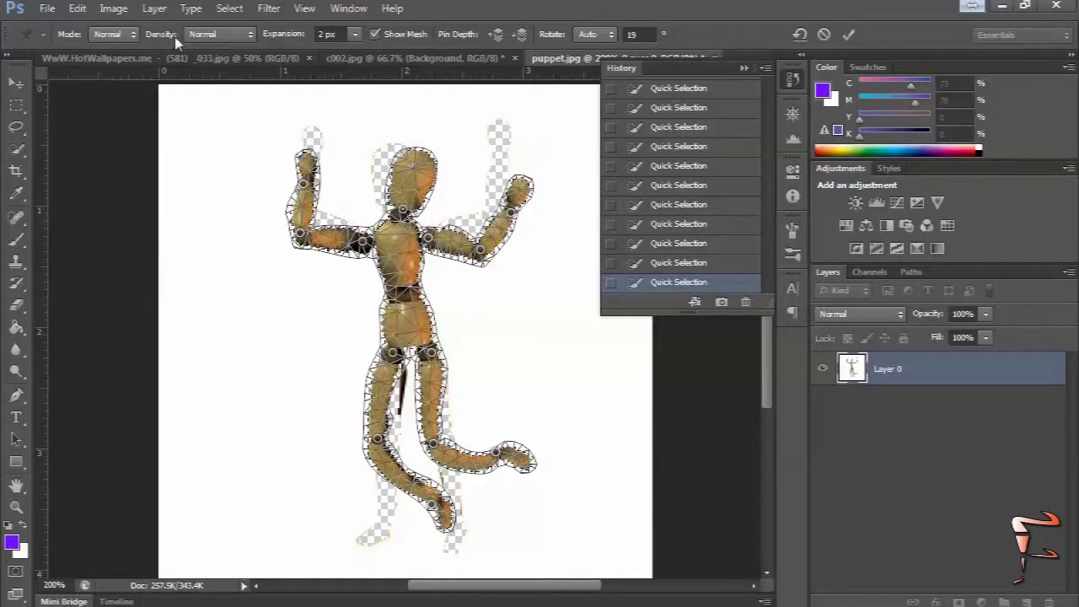
- Keep Normal mode and automatic pin rotation while straightening the raised forearm and head
left_click(99, 35)
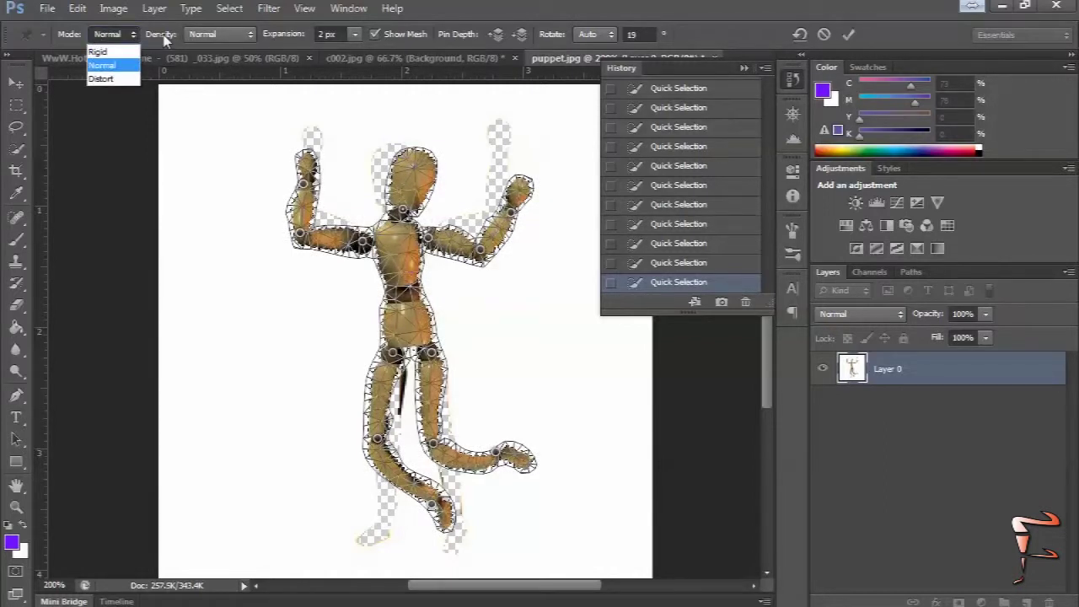
left_click(209, 37)
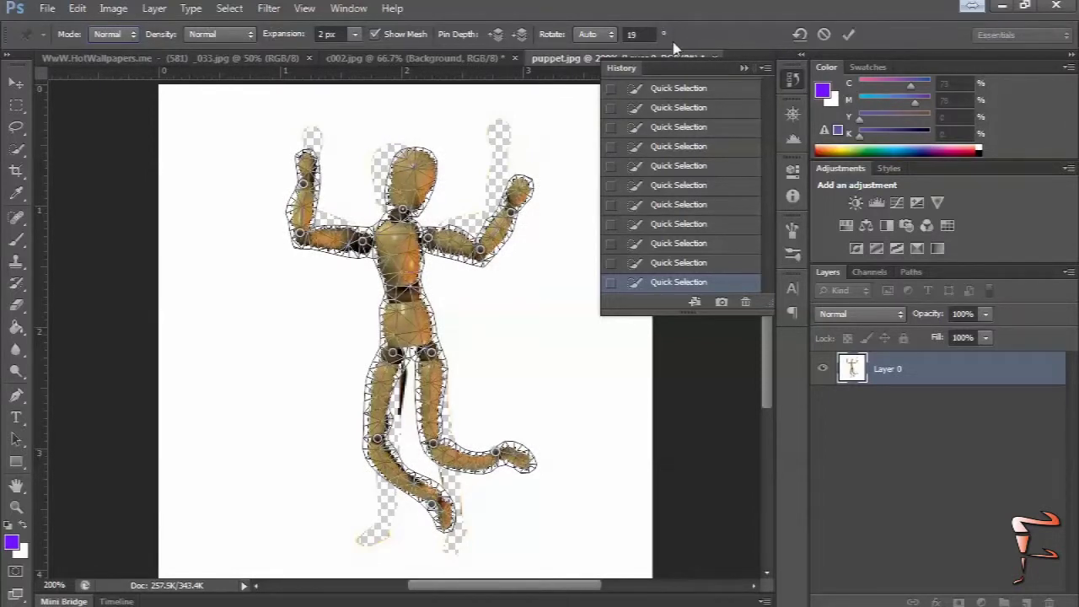
left_click_drag(523, 224, 502, 192)
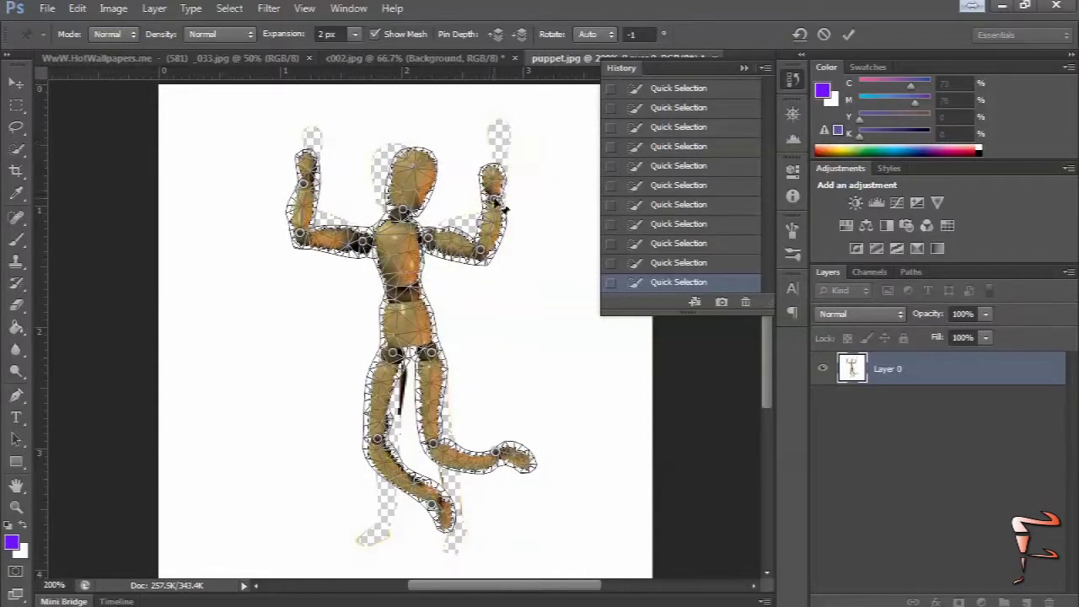
left_click_drag(497, 204, 514, 201)
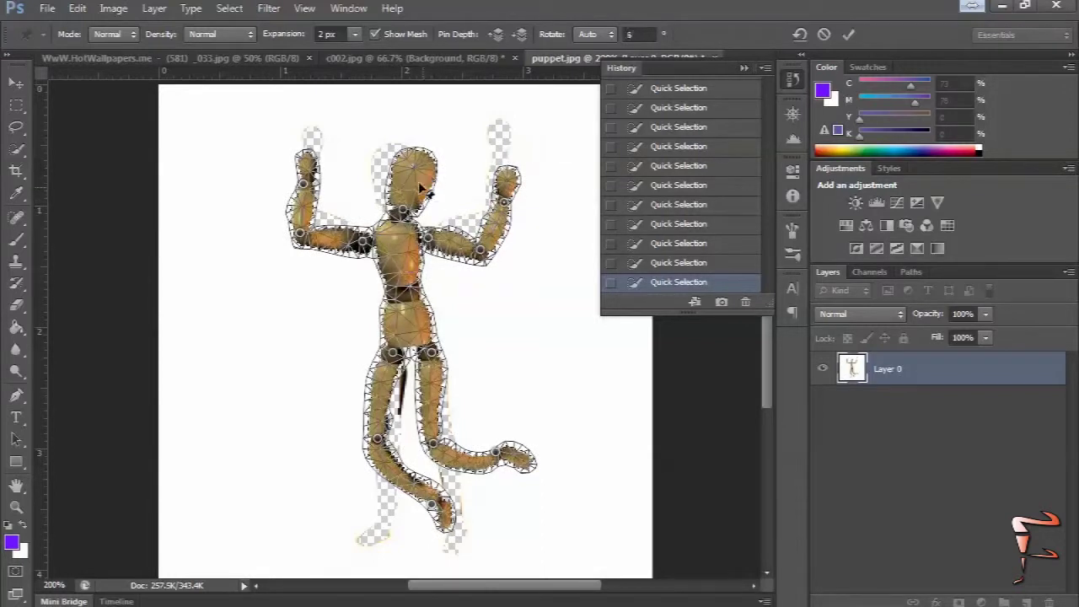
left_click_drag(419, 188, 426, 169)
left_click(599, 36)
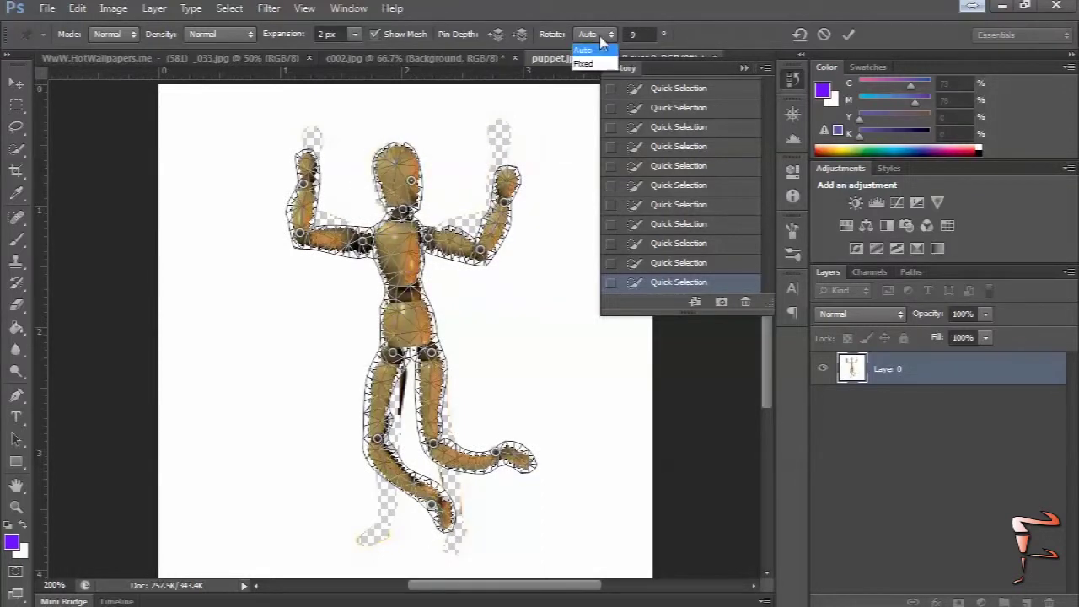
left_click(602, 37)
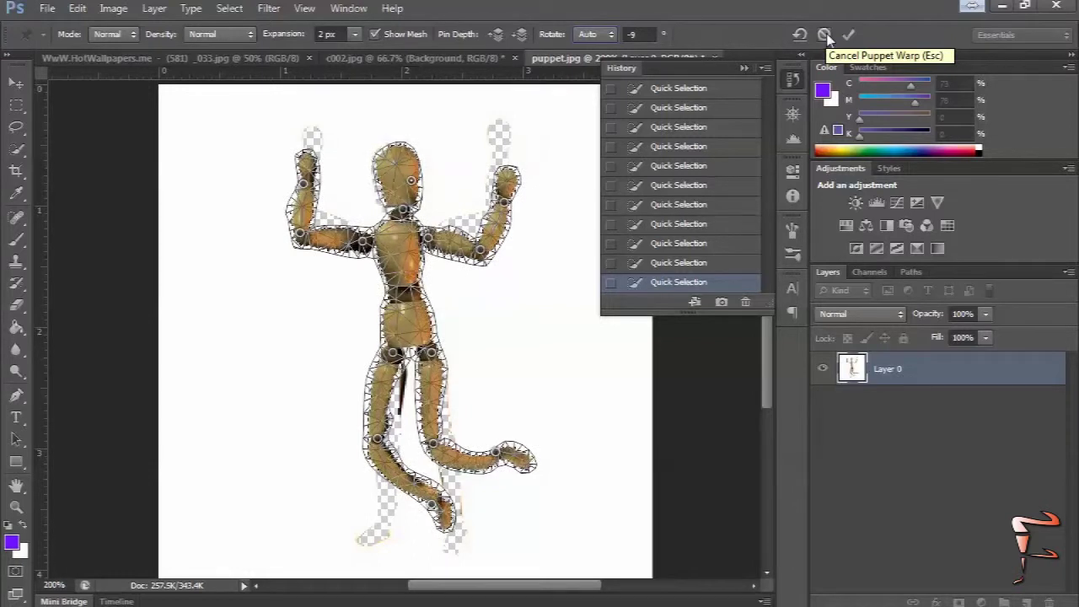
- Commit the Puppet Warp and deselect the mannequin
left_click(848, 34)
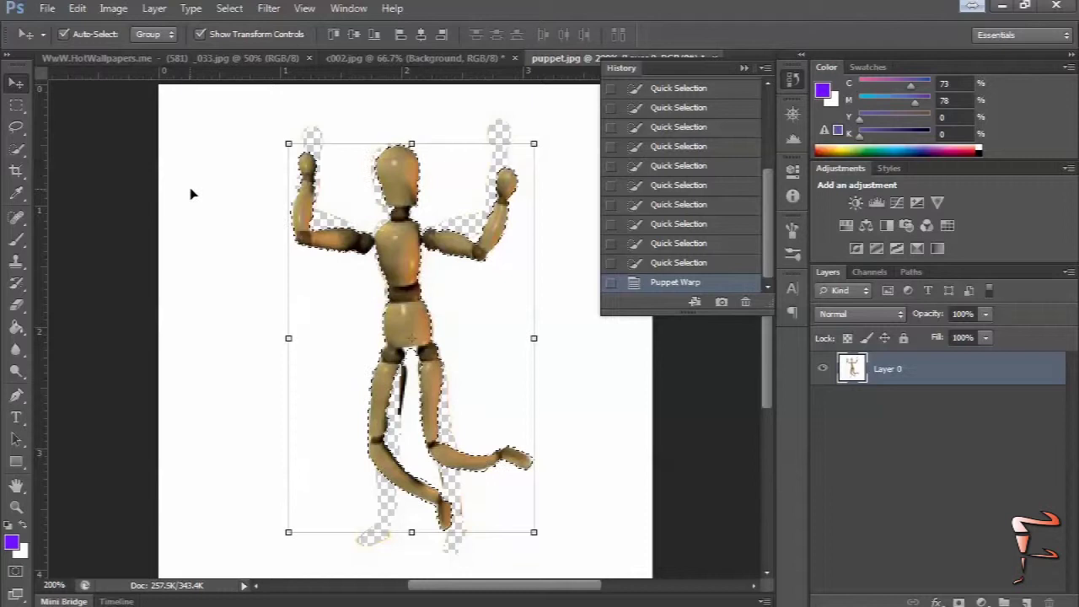
left_click(230, 8)
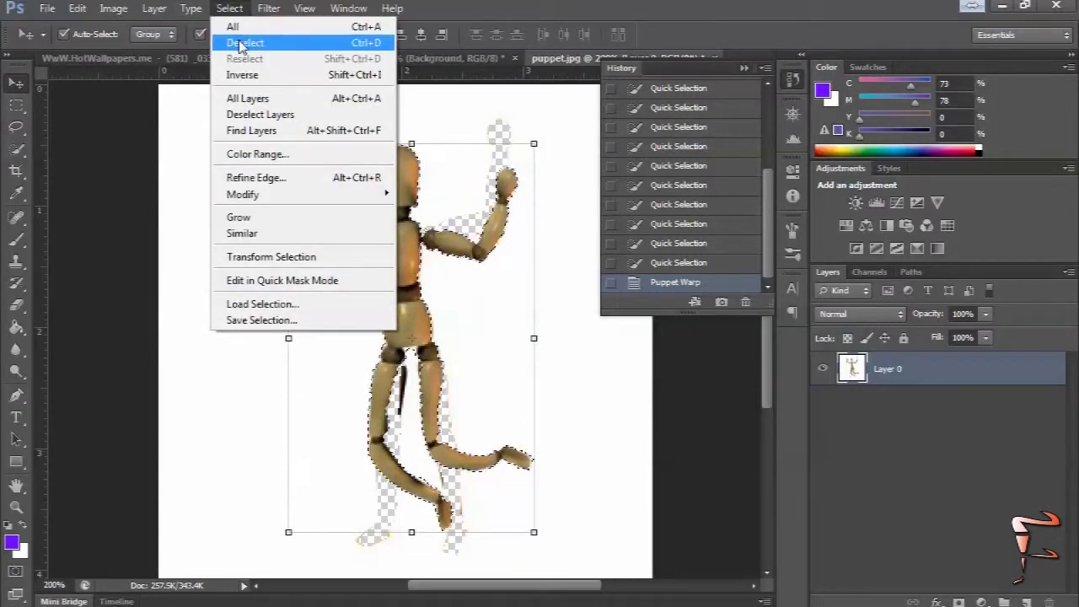
left_click(243, 43)
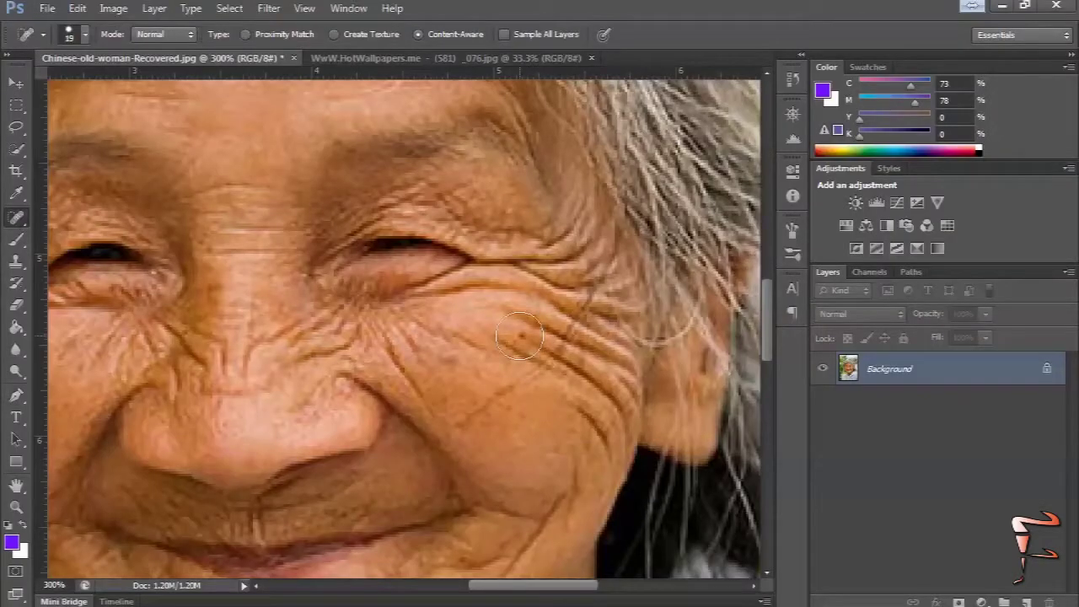
- Shrink the Spot Healing Brush to size 9 and heal the wrinkle on the woman's cheek
key("bracketleft")
left_click(522, 337)
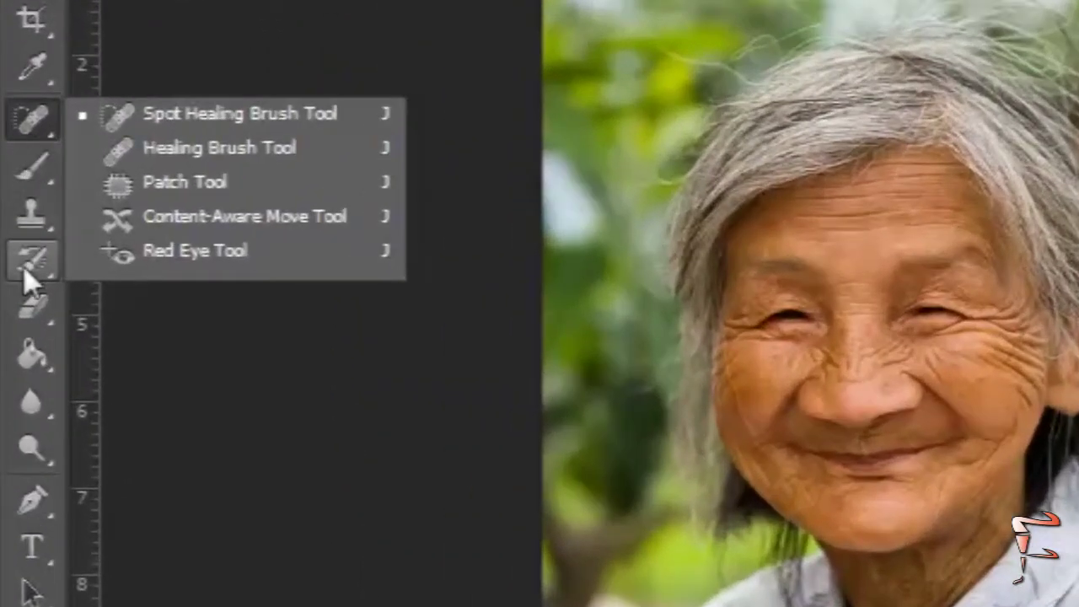
left_click(29, 213)
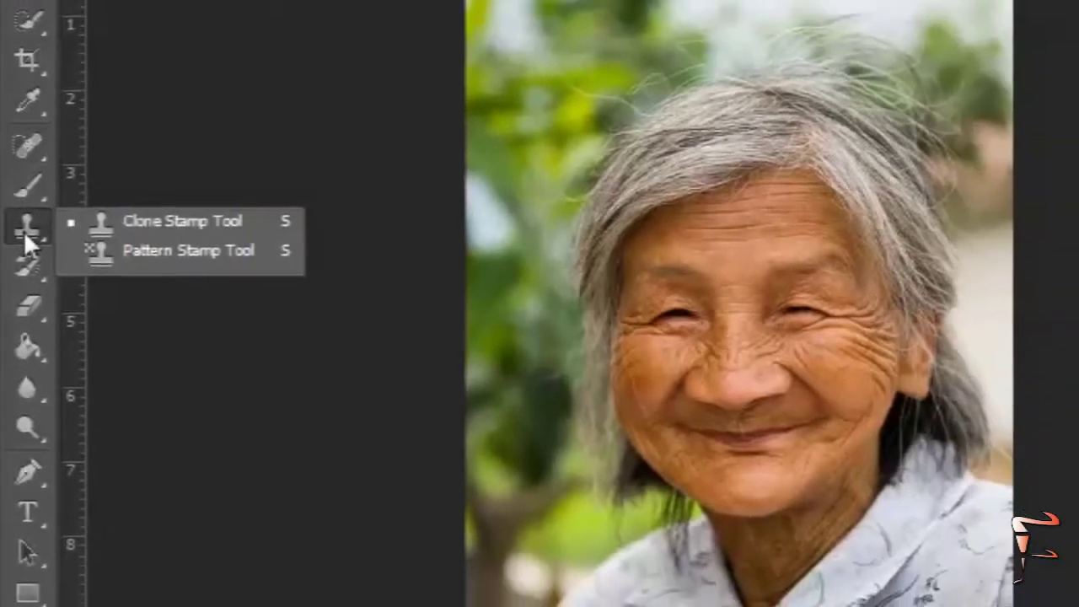